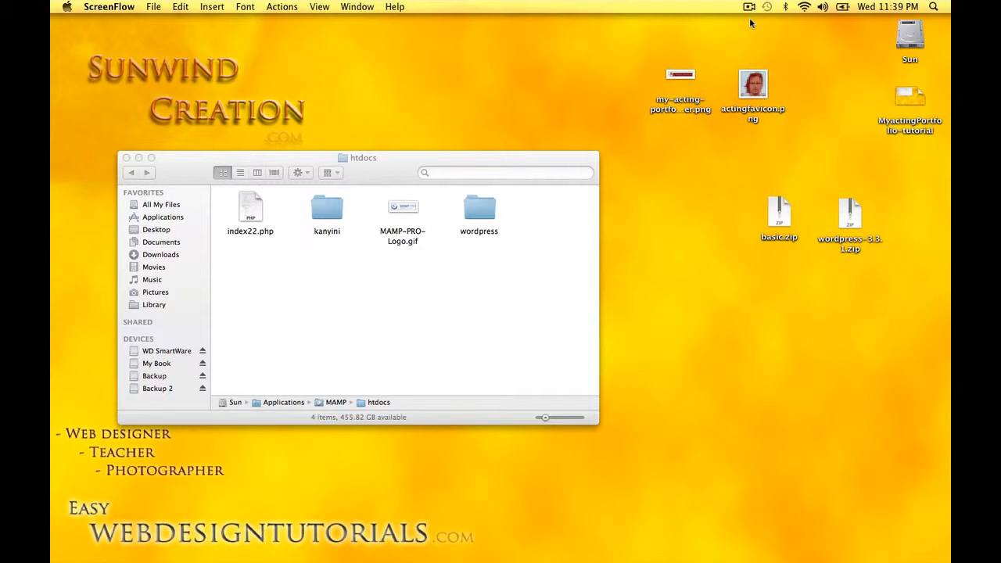
Start MAMP PRO's Apache and MySQL servers and open the WebStart page in Safari
mouse_move(524, 558)
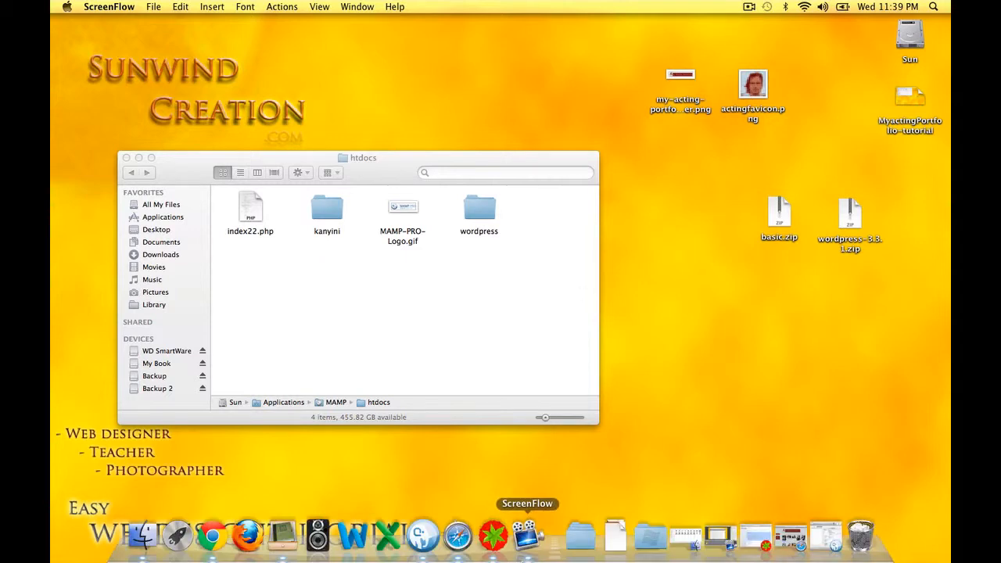
click(423, 537)
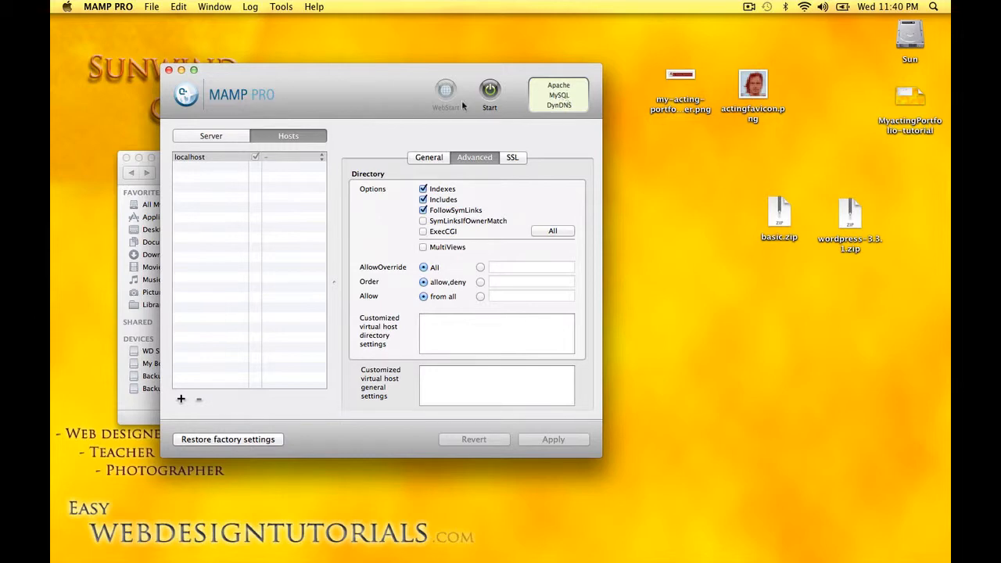
click(182, 71)
mouse_move(537, 557)
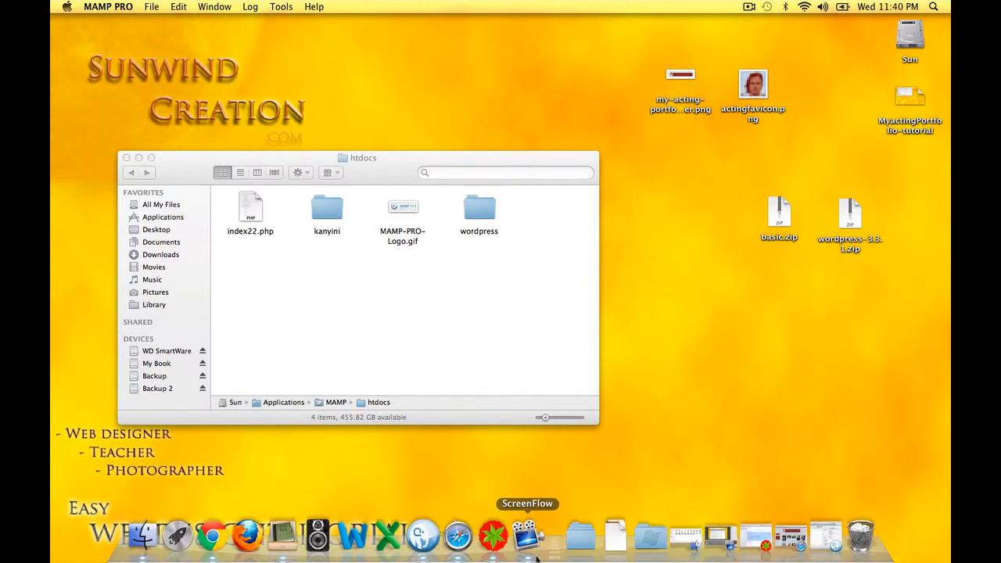
click(422, 537)
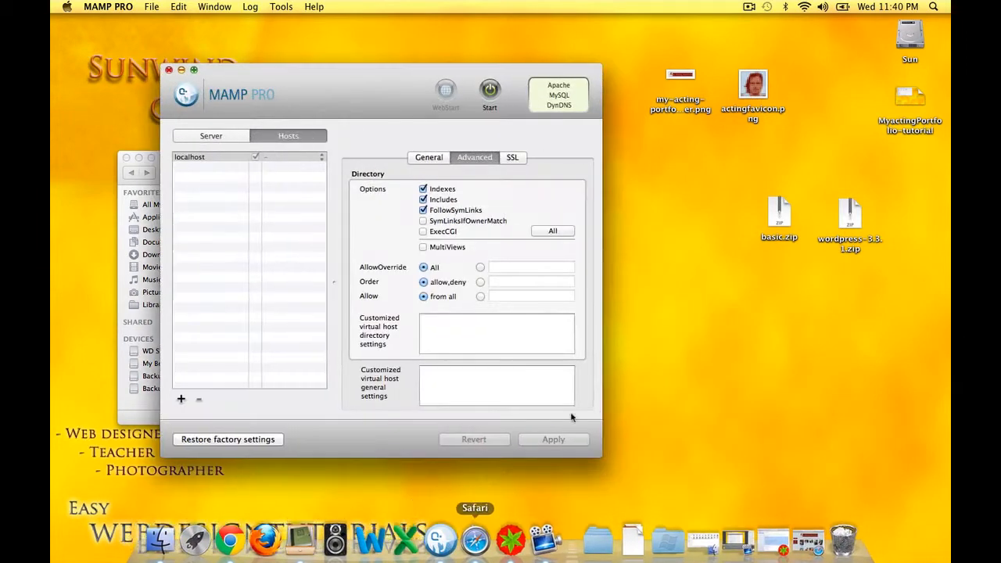
click(489, 91)
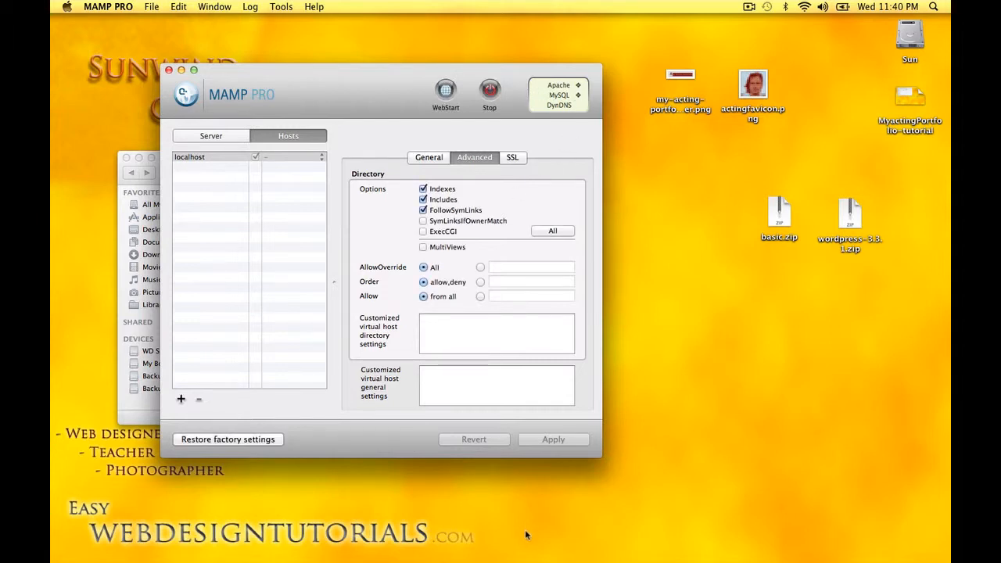
click(598, 530)
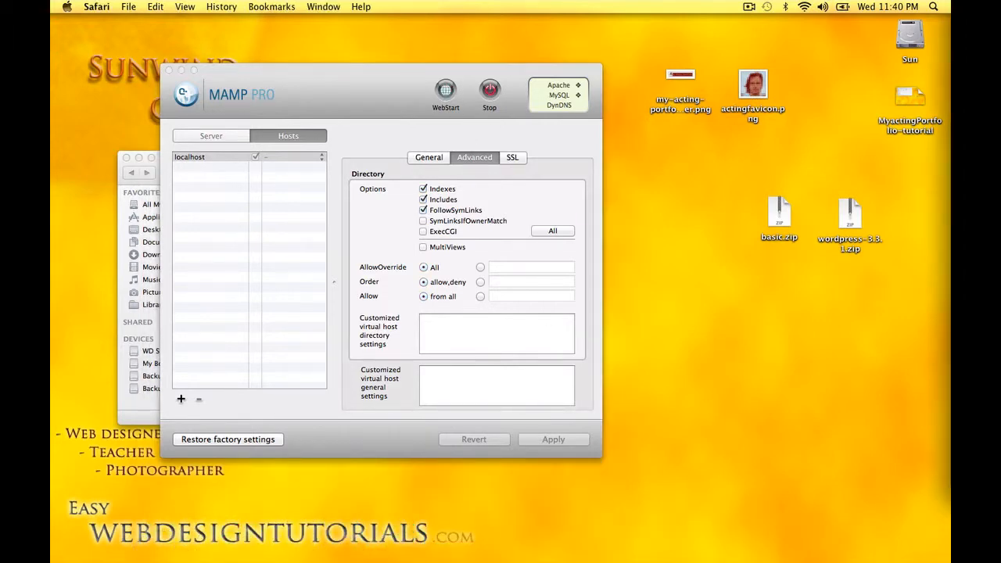
Bring Safari into view, close the MAMP PRO window, and switch to the phpMyAdmin tab
drag(950, 35, 585, 162)
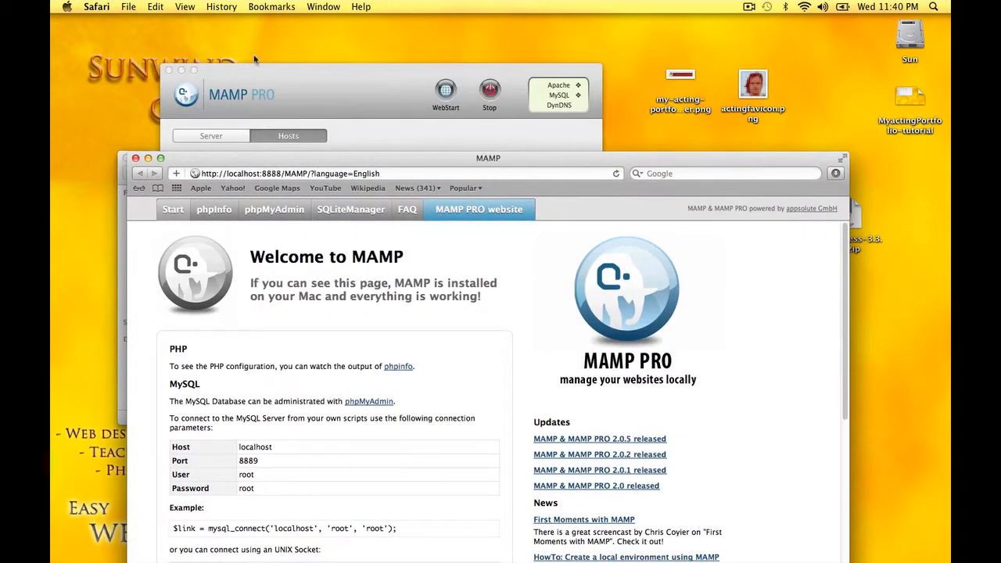
click(180, 70)
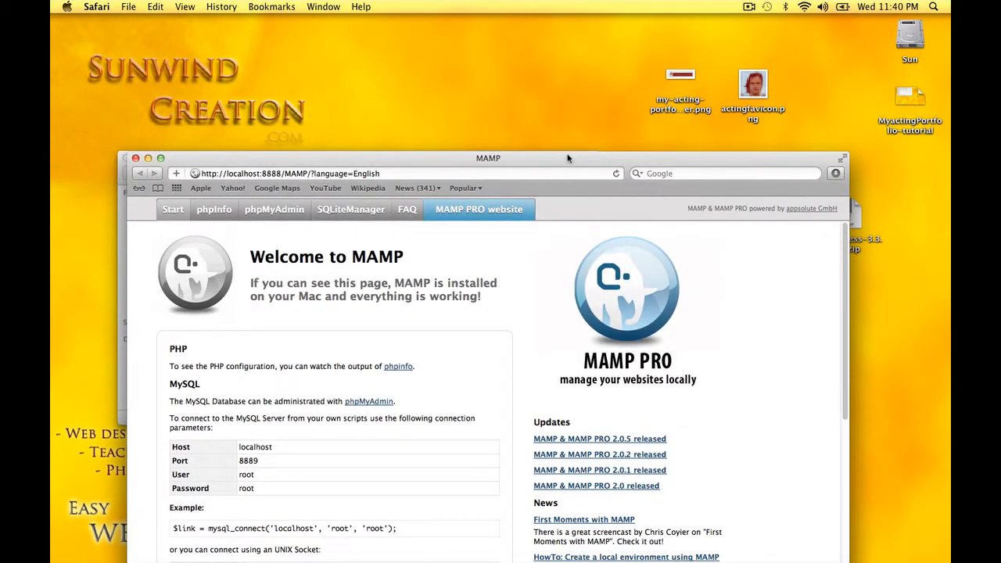
drag(568, 158, 556, 30)
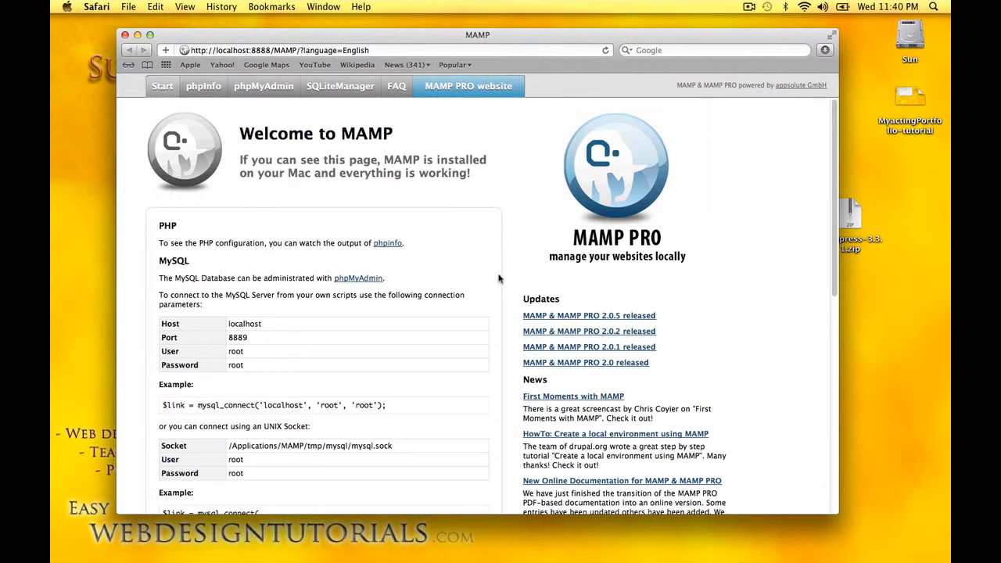
click(260, 88)
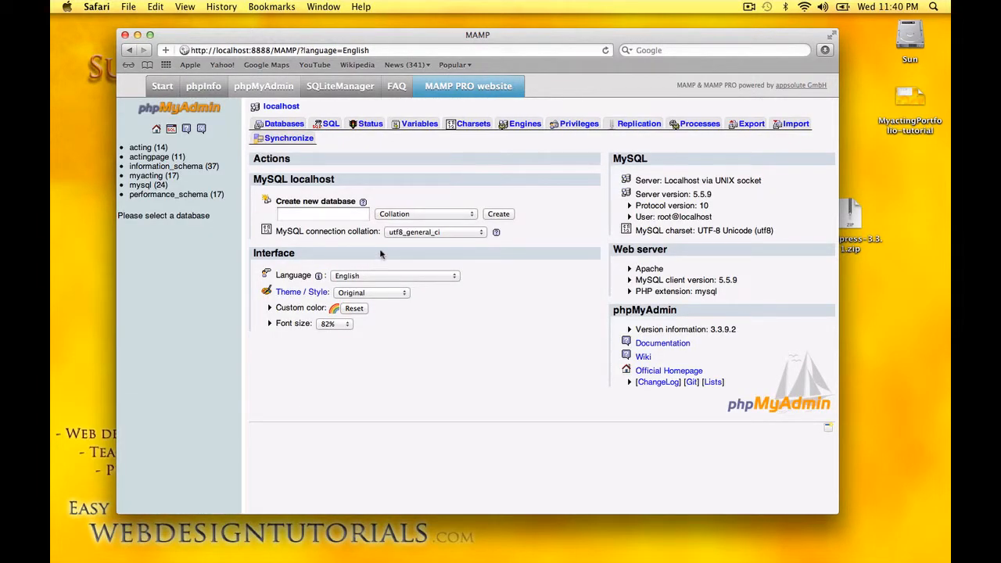
Create the empty database actingportfolio in phpMyAdmin, then go back to the MAMP Start tab
click(302, 215)
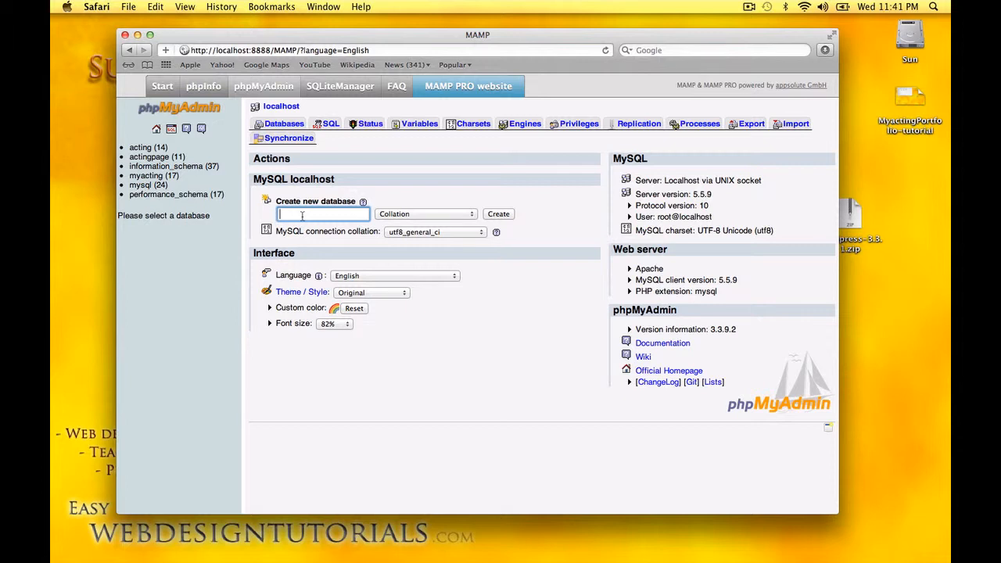
text(actingportfo)
key(BackSpace)
text(folio)
click(499, 215)
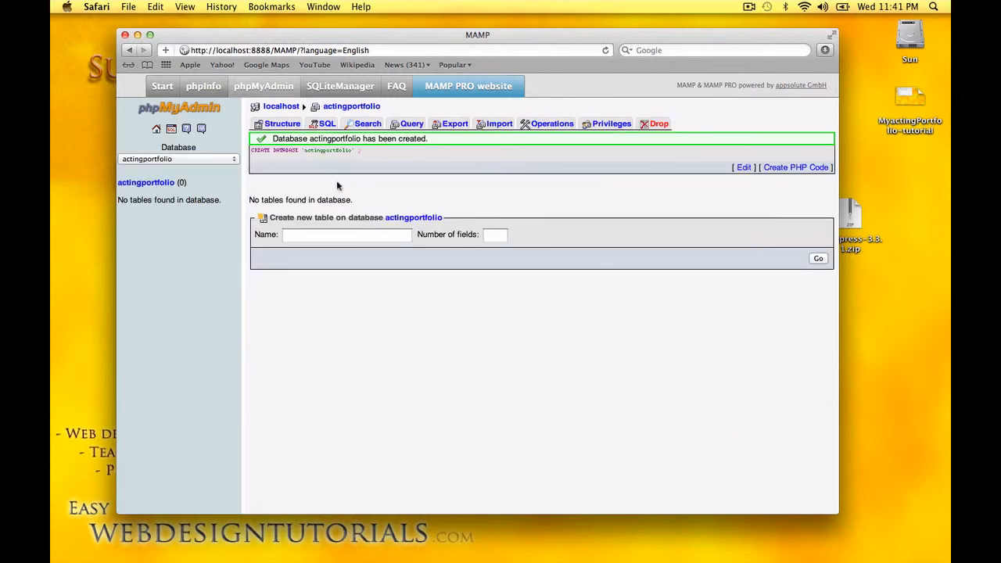
click(161, 86)
drag(508, 38, 497, 390)
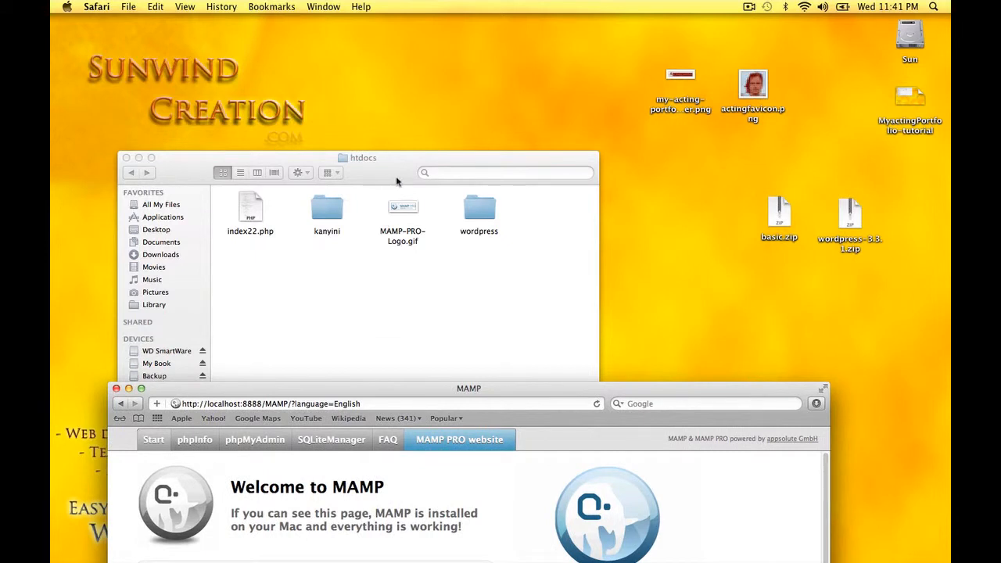
Arrange the htdocs Finder window and the MAMP welcome page side by side, moving basic.zip aside
click(397, 76)
drag(398, 75, 397, 68)
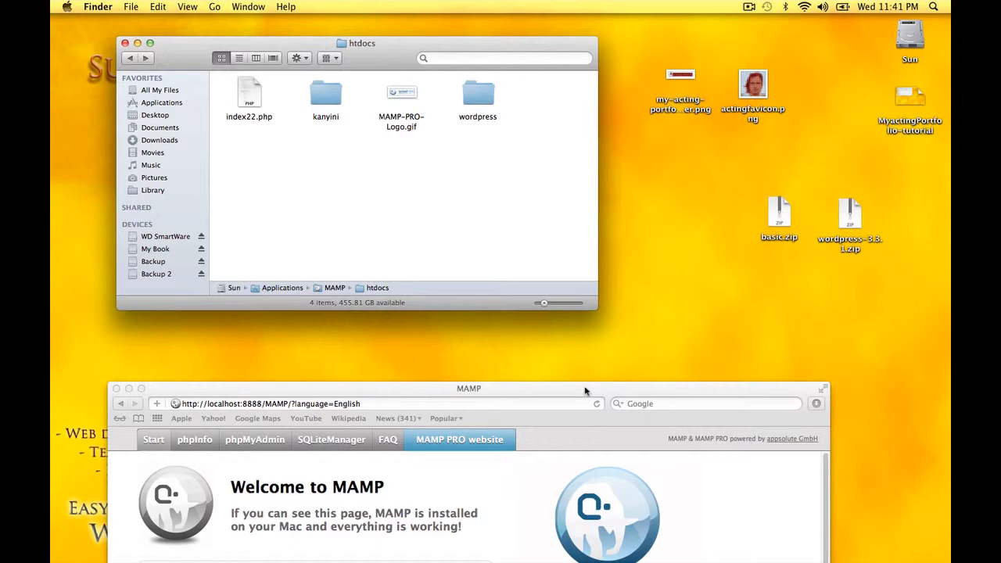
drag(587, 388, 587, 254)
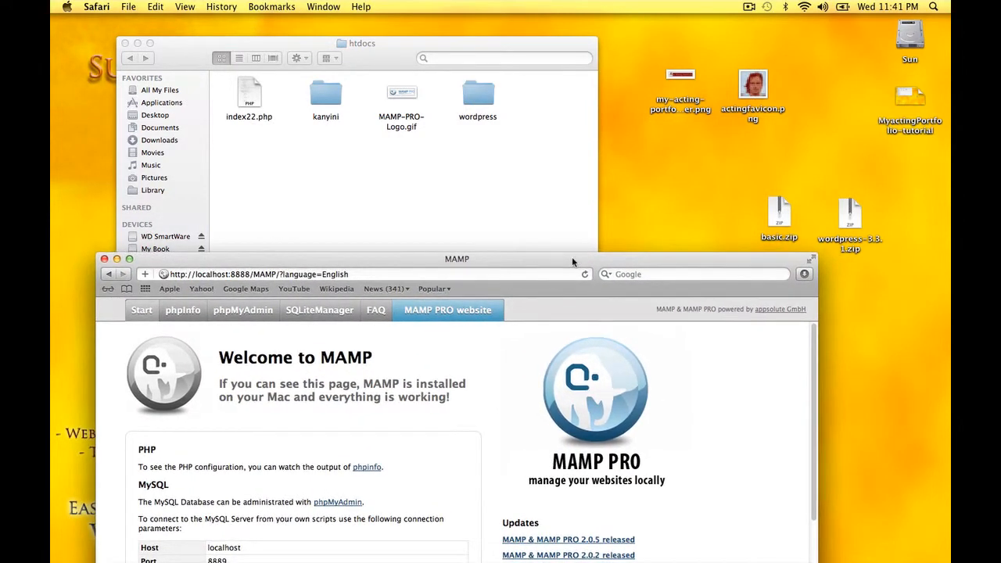
drag(775, 220, 751, 186)
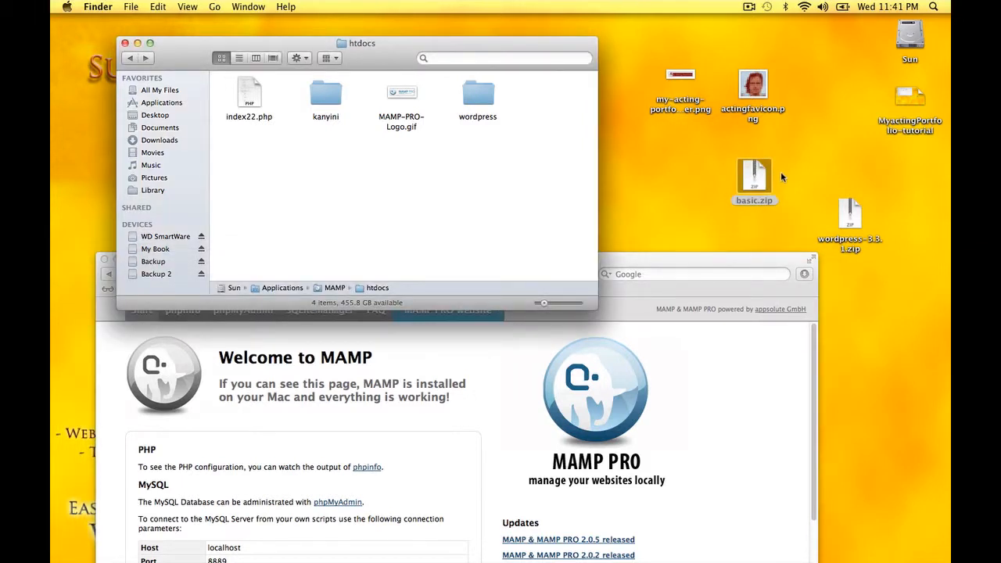
click(630, 261)
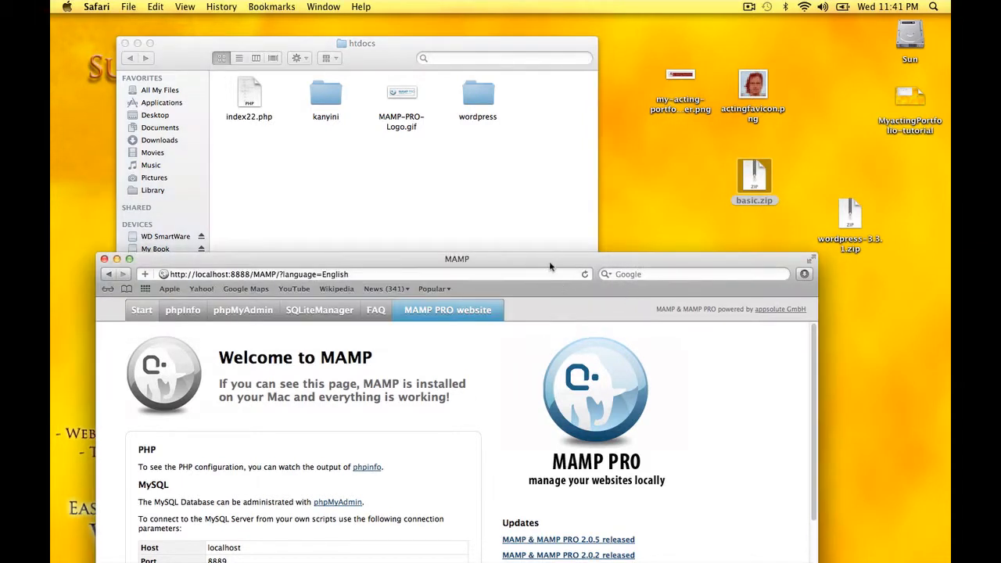
mouse_move(546, 262)
mouse_down()
mouse_move(587, 195)
mouse_move(571, 259)
mouse_move(554, 245)
mouse_up()
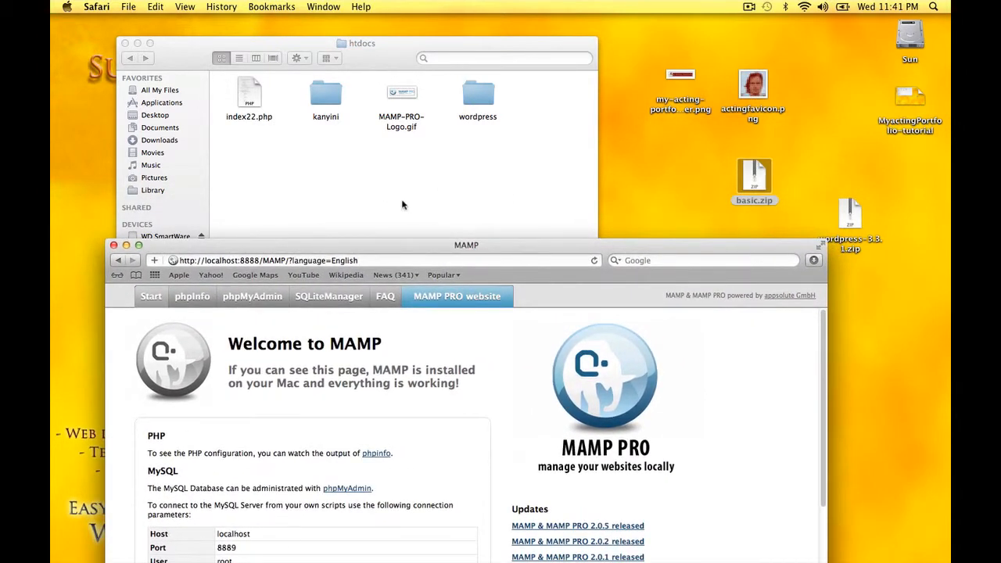
click(342, 180)
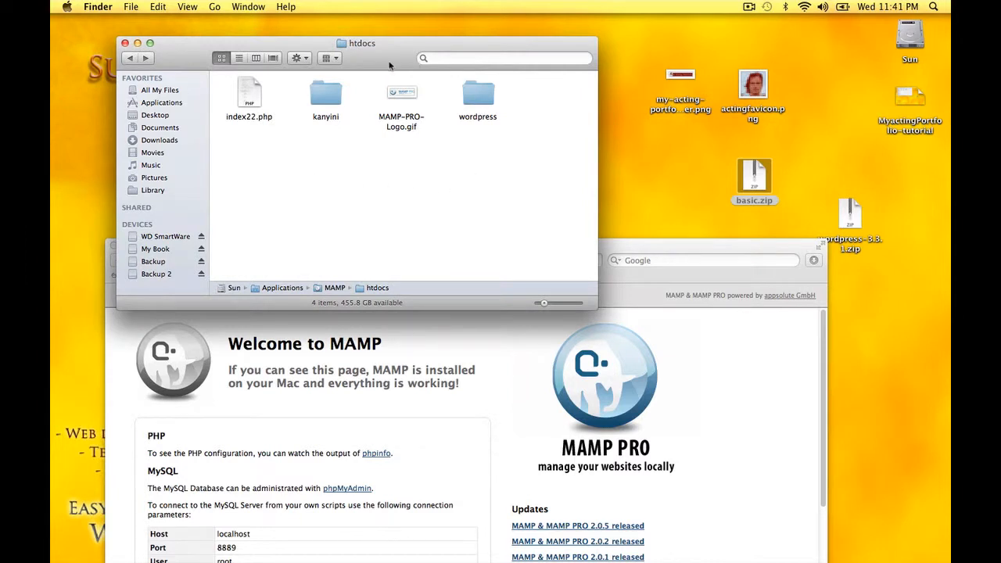
drag(392, 67, 413, 45)
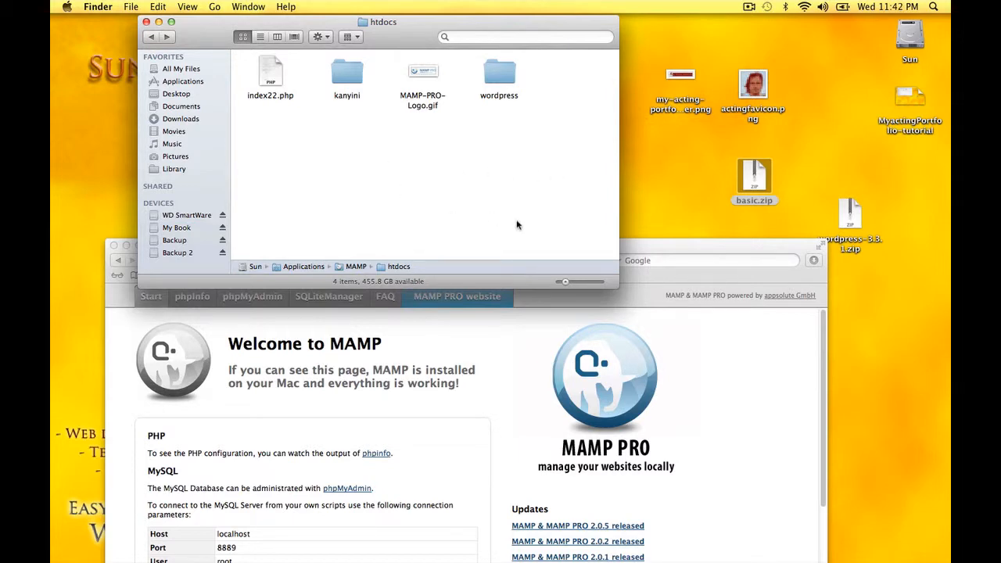
click(515, 334)
drag(504, 246, 515, 113)
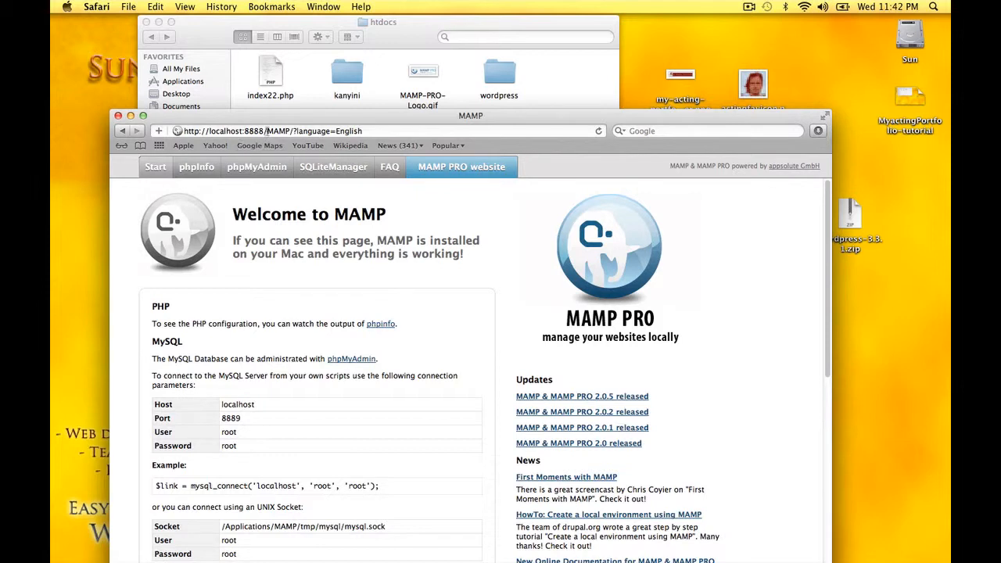
Load localhost:8888/ in a second tab to list MAMP-PRO-Logo.gif, index22.php, kanyini and wordpress
drag(266, 131, 406, 133)
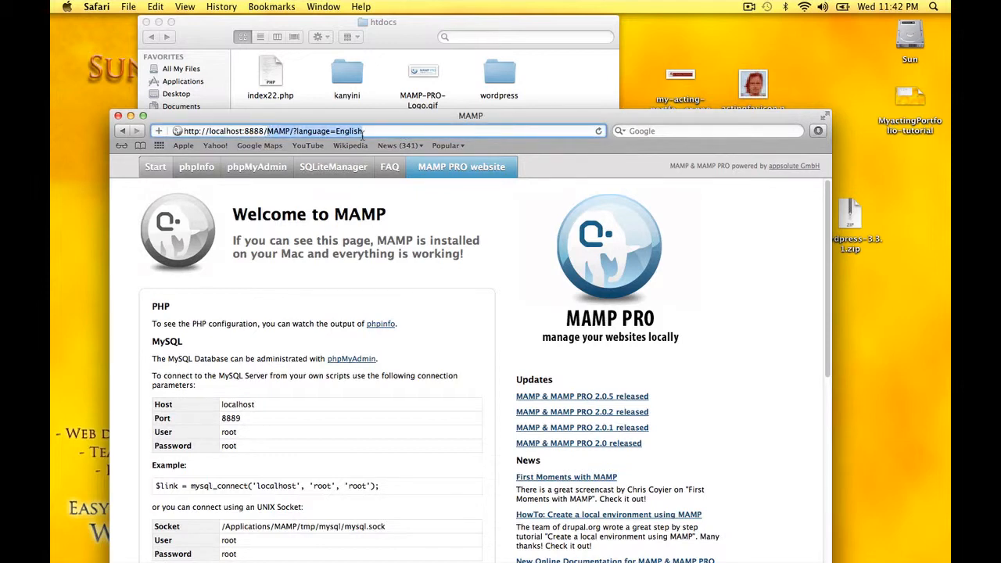
triple_click(261, 131)
key(super+c)
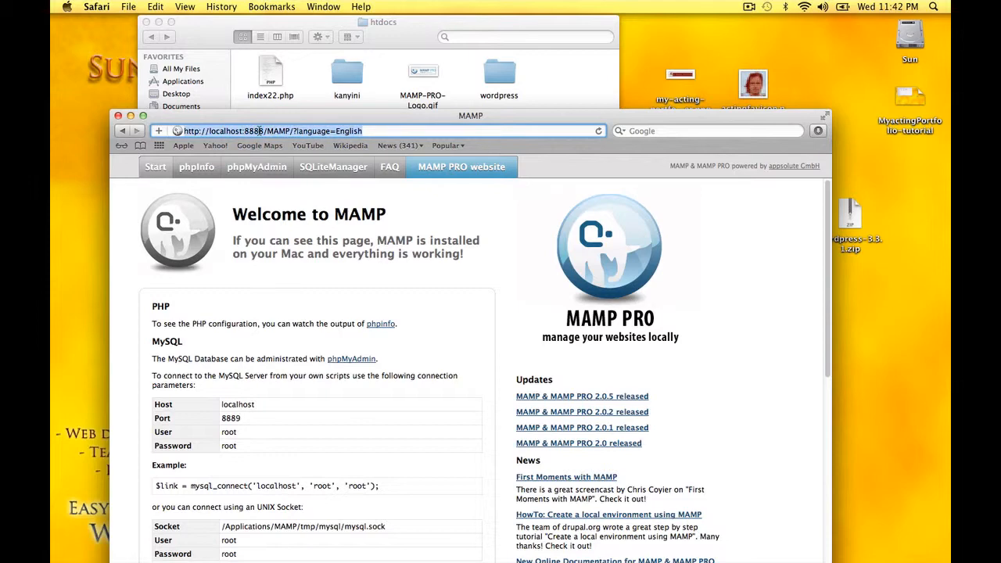
key(super+t)
key(super+v)
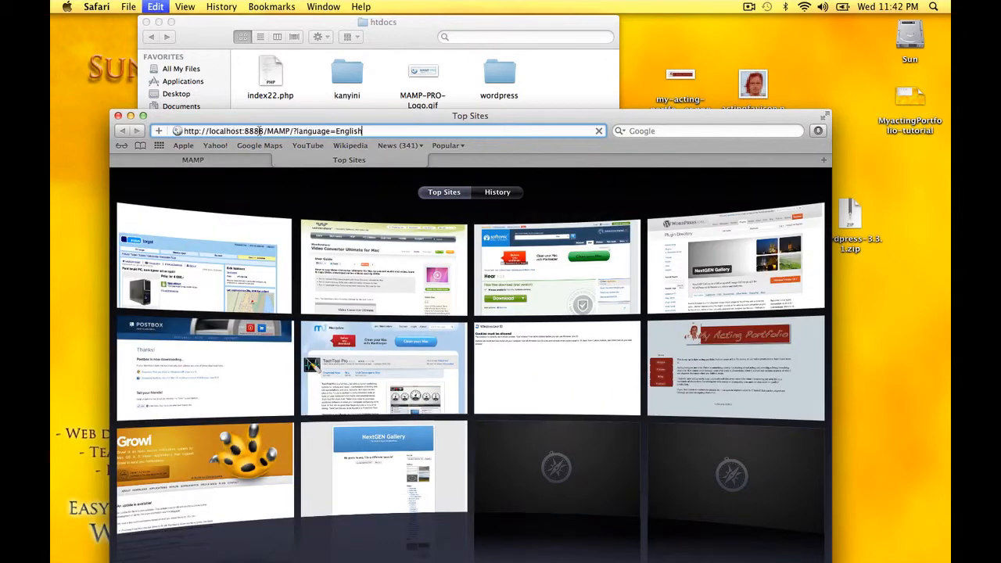
key(Return)
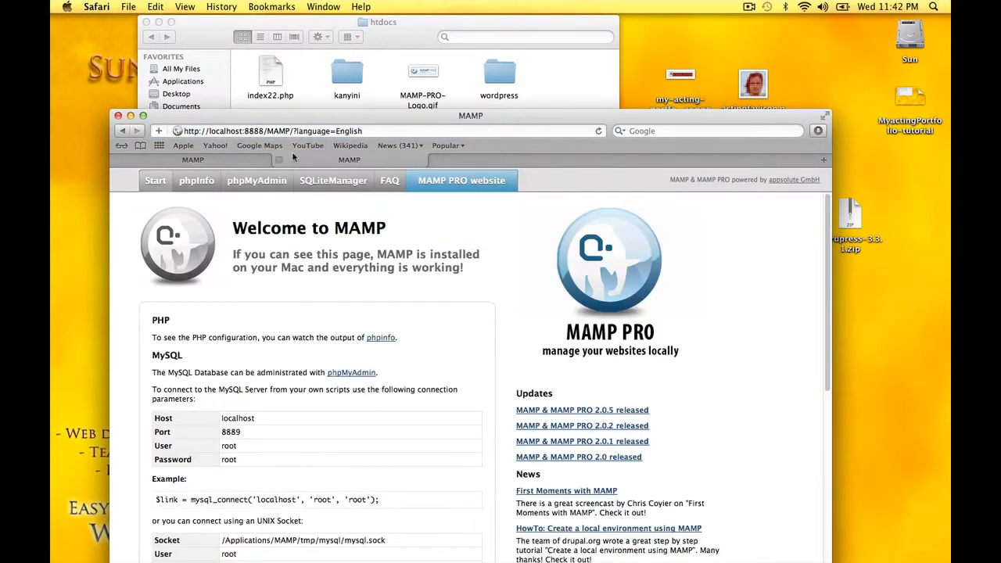
drag(267, 130, 395, 131)
key(BackSpace)
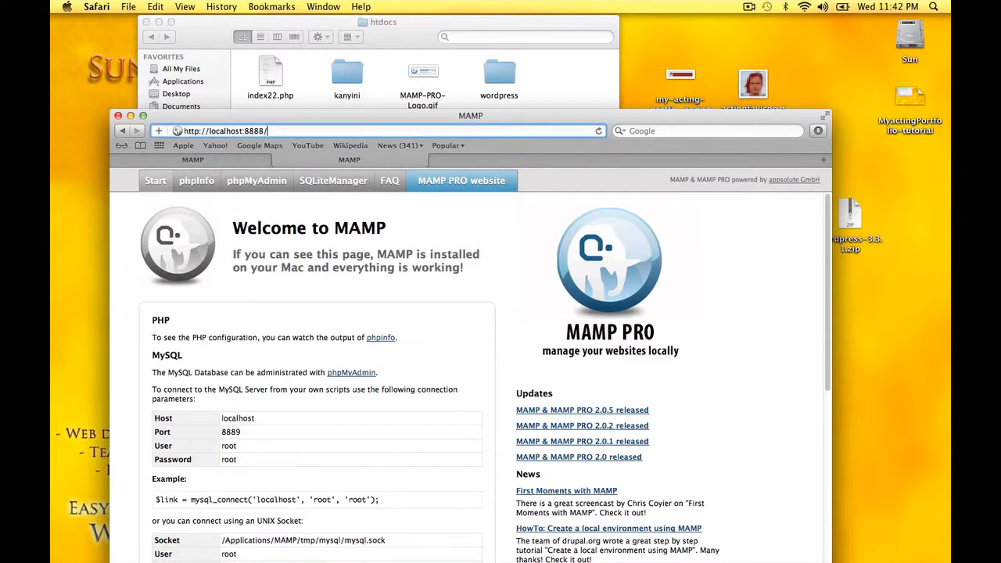
key(Return)
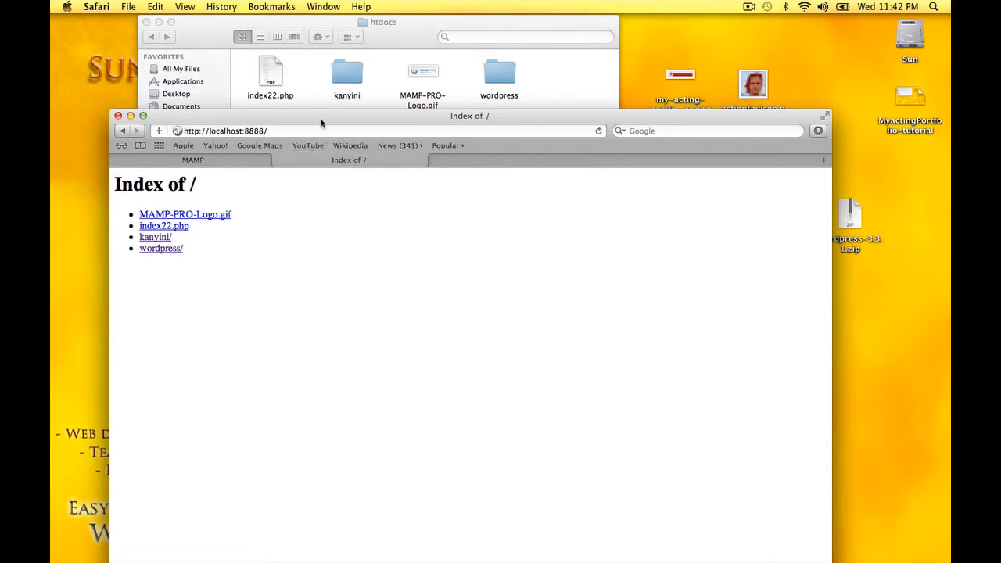
drag(320, 123, 317, 184)
click(289, 123)
click(271, 93)
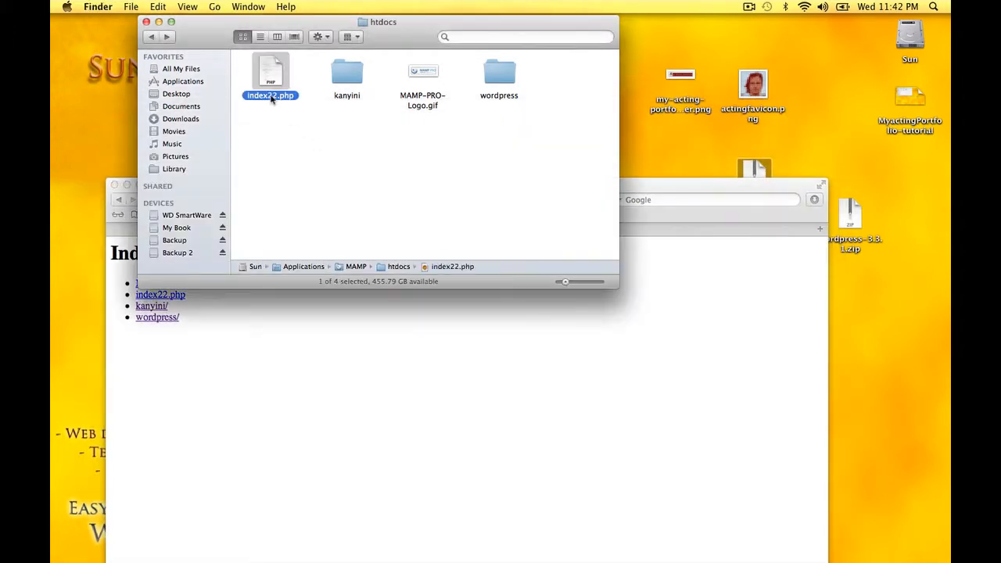
click(274, 97)
click(277, 97)
key(BackSpace)
key(BackSpace)
key(Return)
click(402, 358)
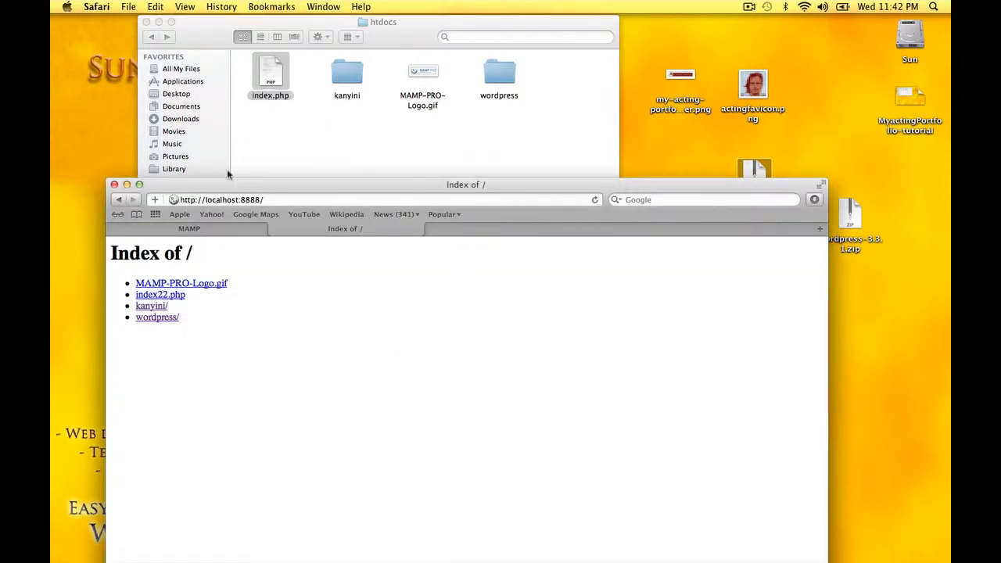
click(595, 200)
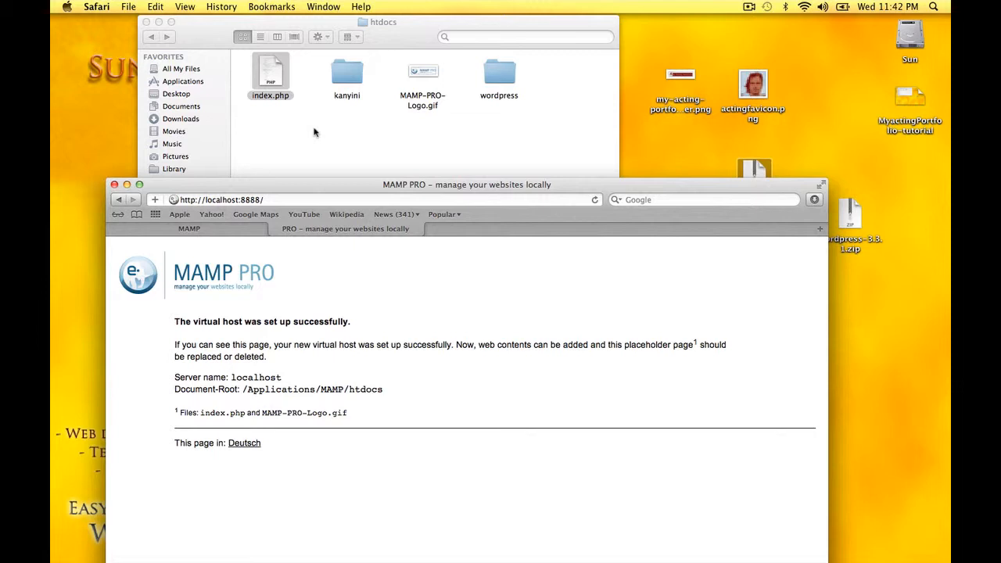
click(273, 99)
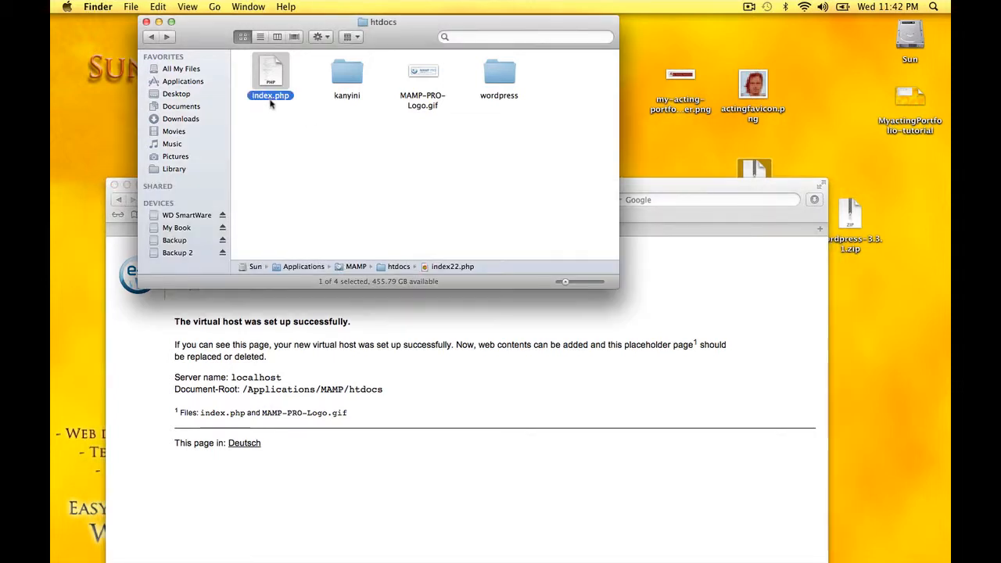
click(274, 100)
click(276, 97)
text(22)
key(Return)
click(587, 423)
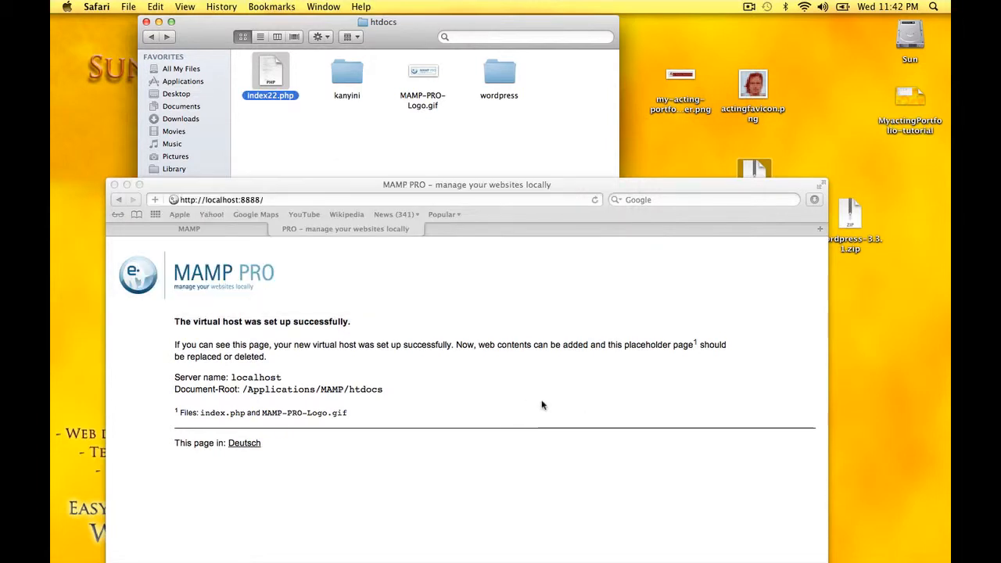
click(594, 200)
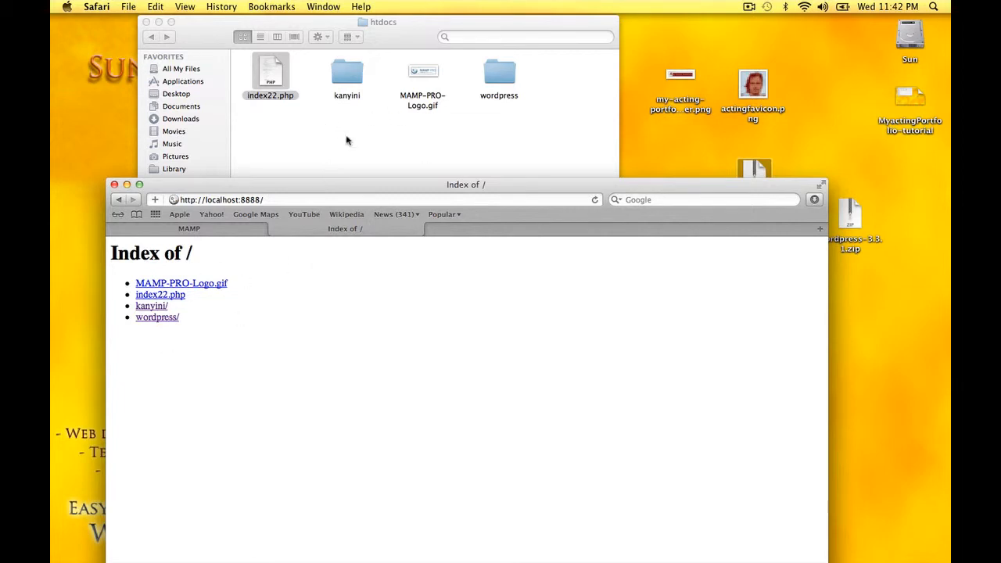
drag(591, 196, 601, 302)
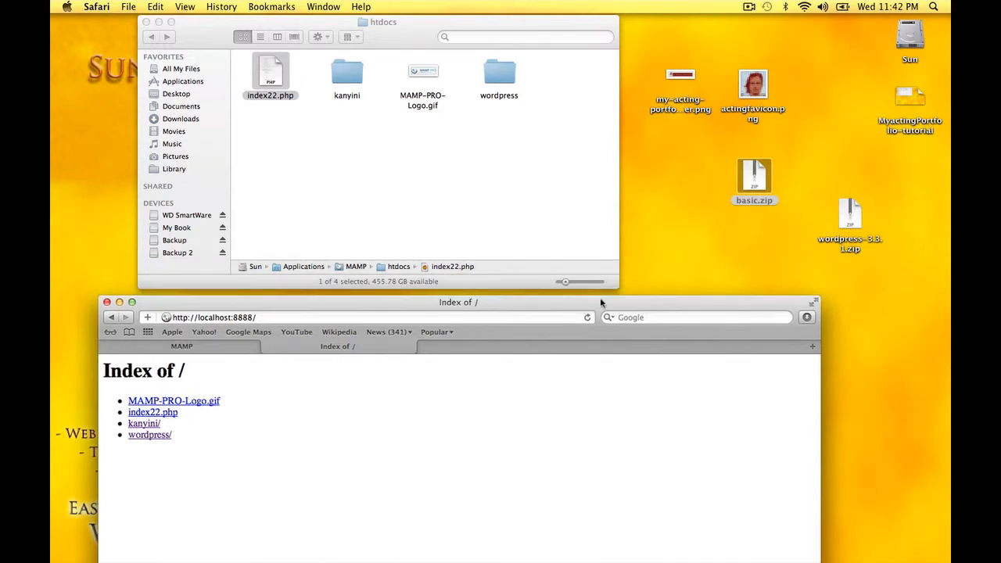
Unzip wordpress-3.3.1.zip on the desktop and rename the extracted folder to 'acting'
click(852, 217)
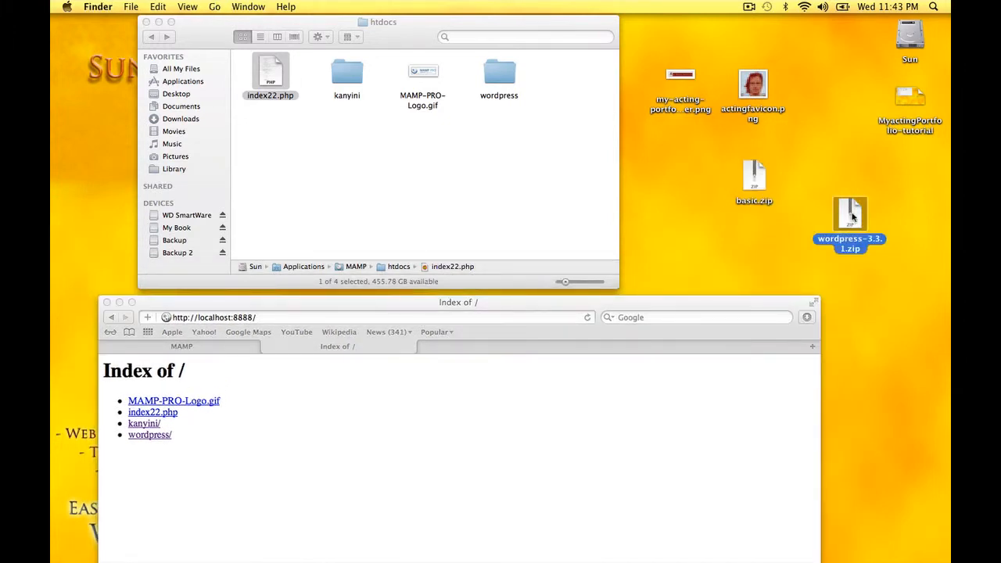
double_click(851, 217)
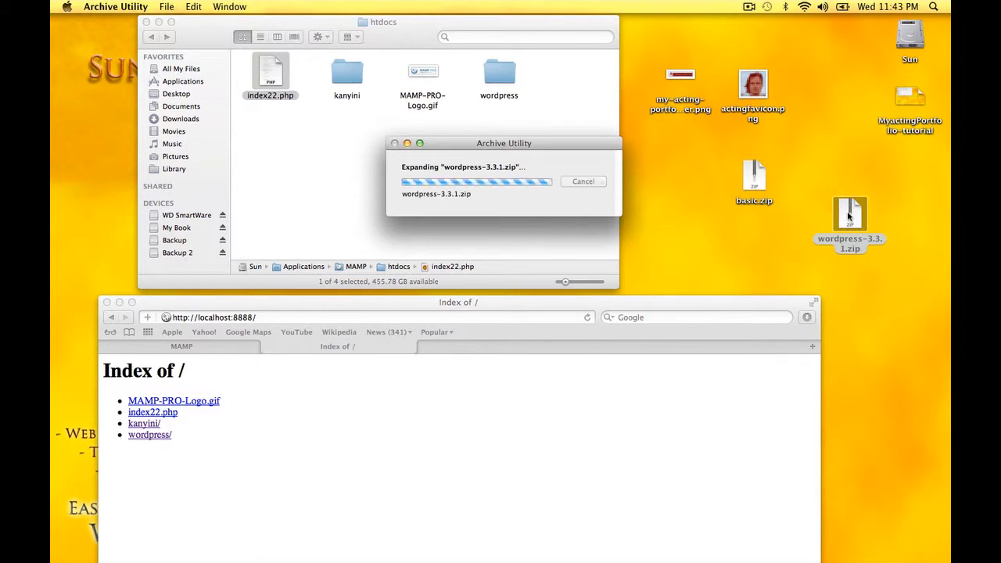
drag(685, 181, 685, 181)
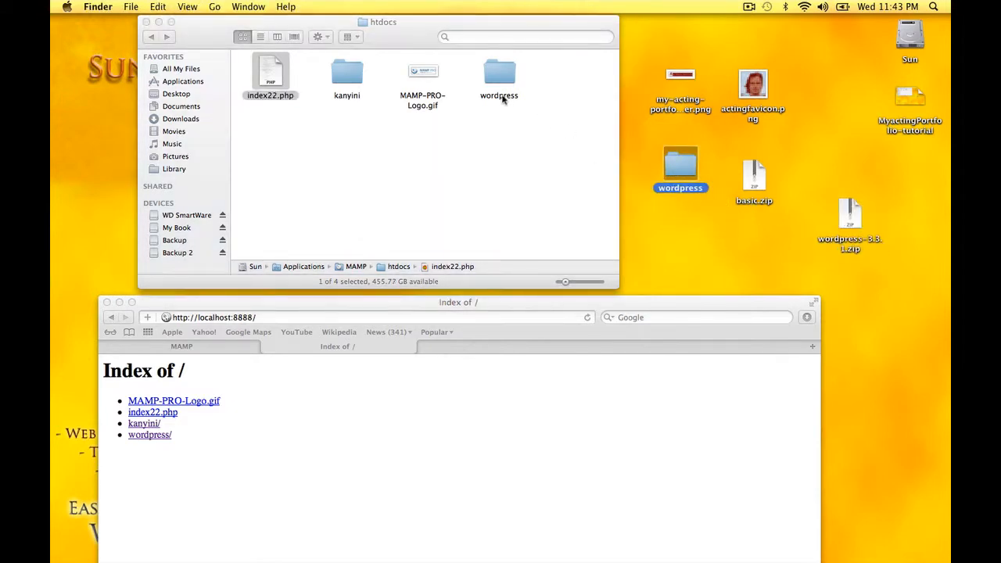
click(675, 190)
text(acting)
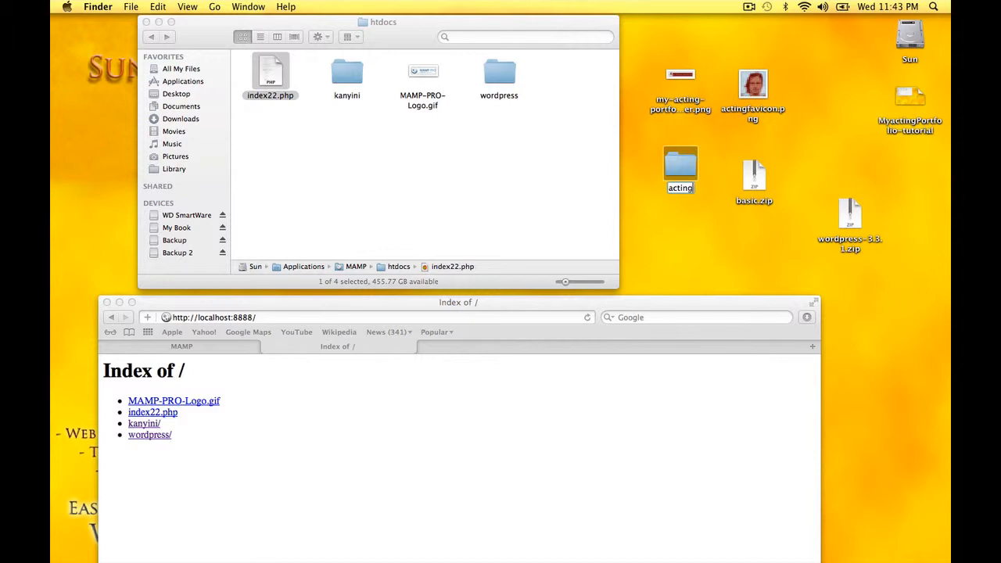
click(688, 245)
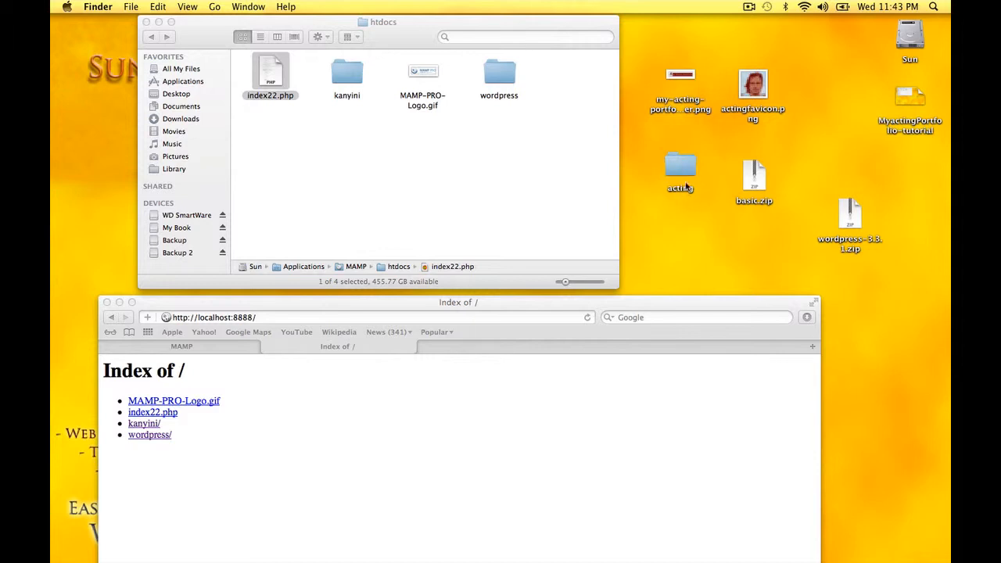
Move the acting folder into htdocs and check it contains the WordPress files
drag(687, 192, 277, 125)
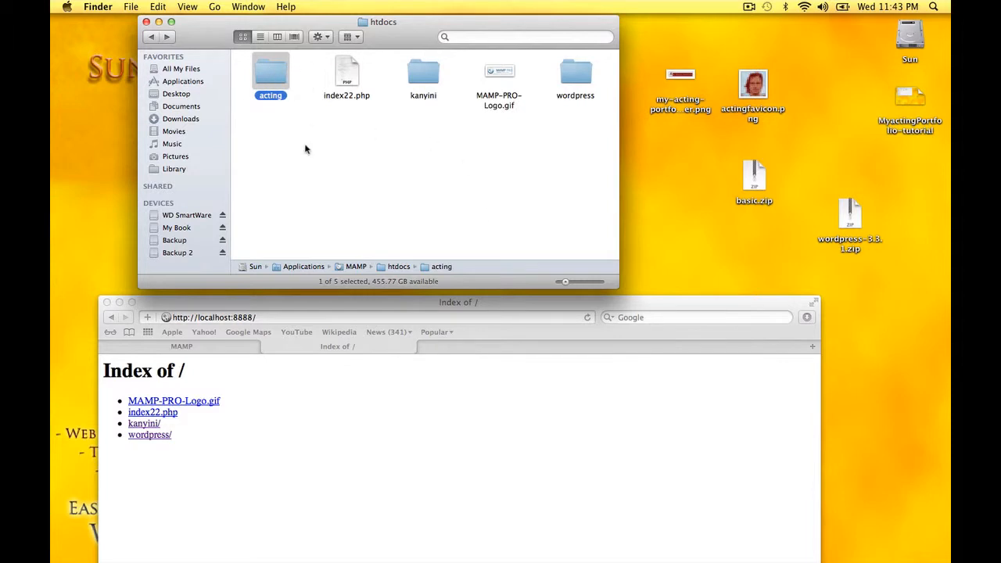
click(308, 150)
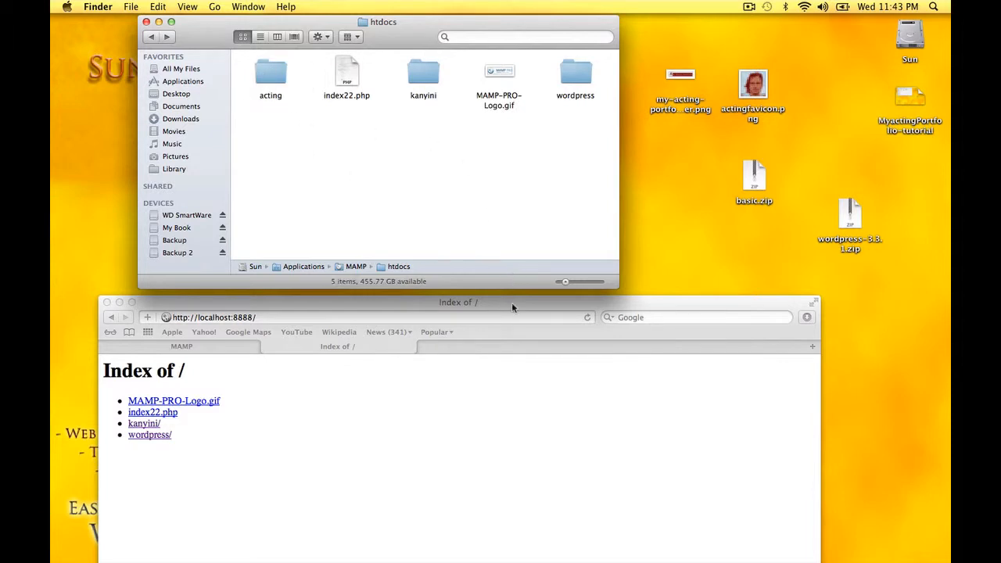
drag(511, 302, 513, 160)
double_click(280, 76)
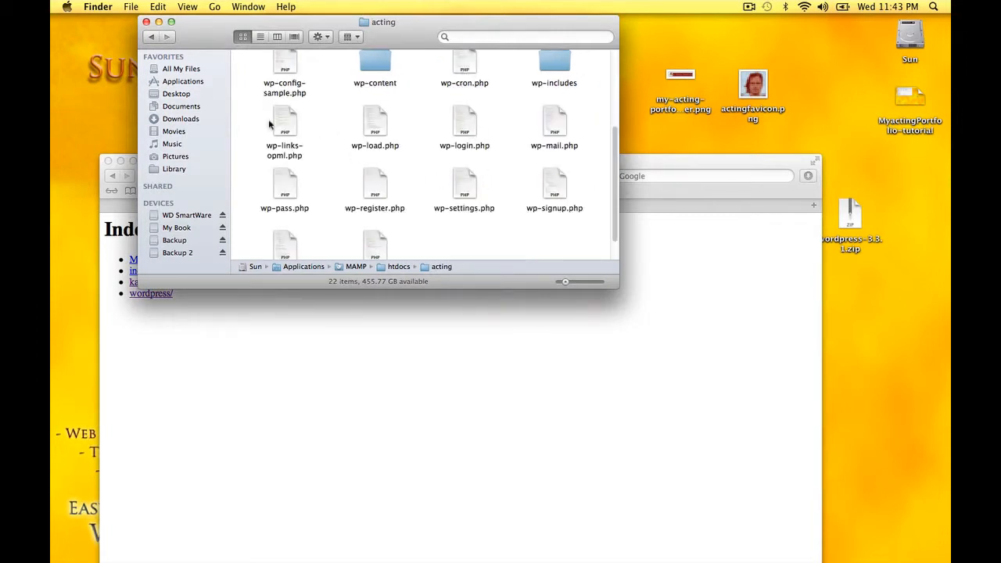
click(151, 37)
click(509, 422)
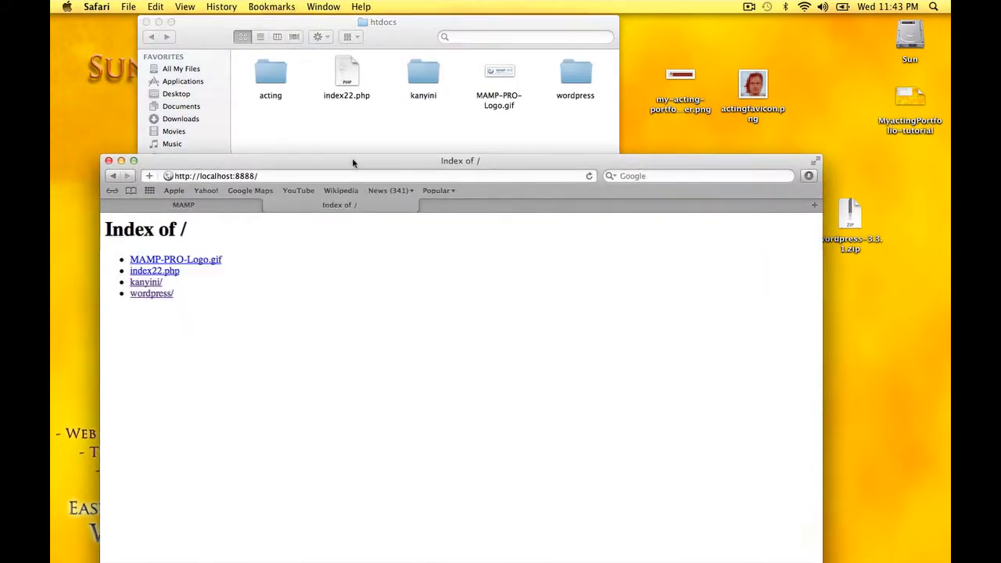
Reload the localhost:8888 listing, open acting/, and start 'Create a Configuration File'
drag(352, 162, 355, 133)
drag(264, 145, 202, 147)
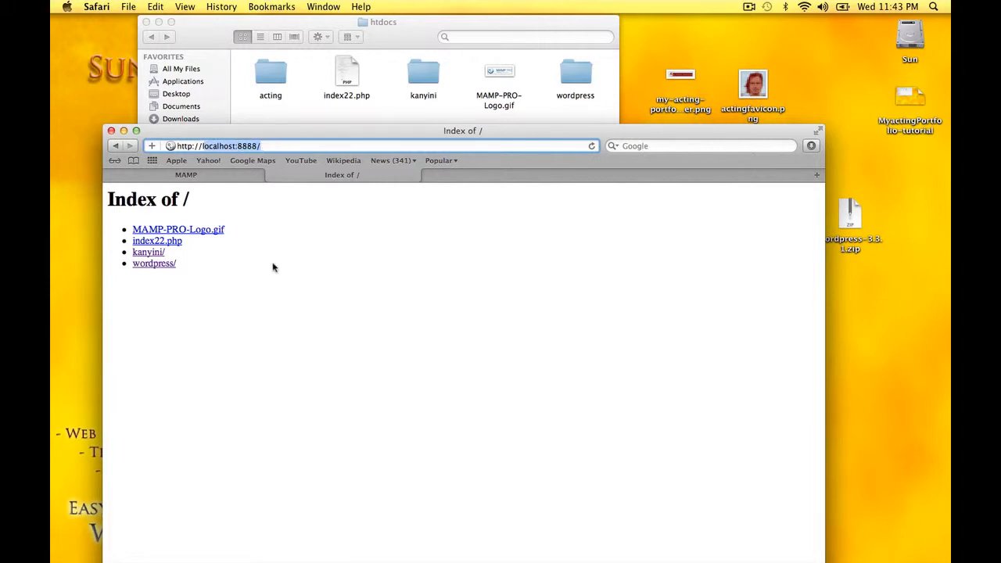
click(200, 331)
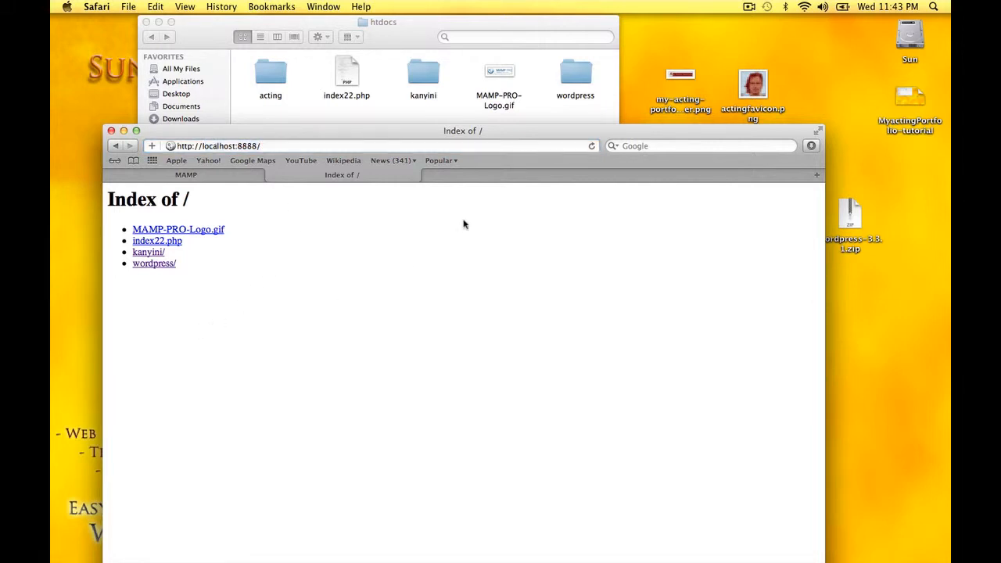
click(592, 145)
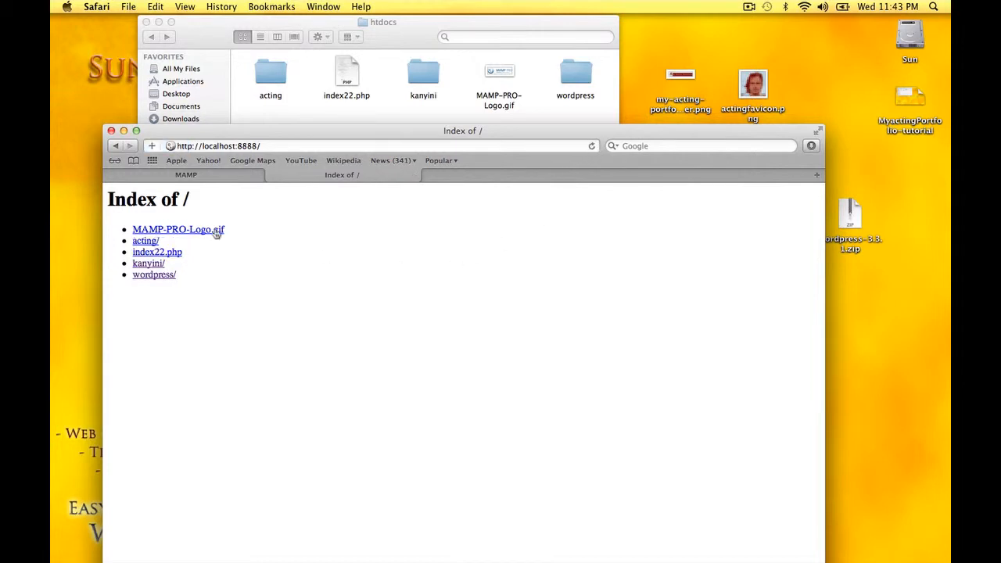
click(145, 241)
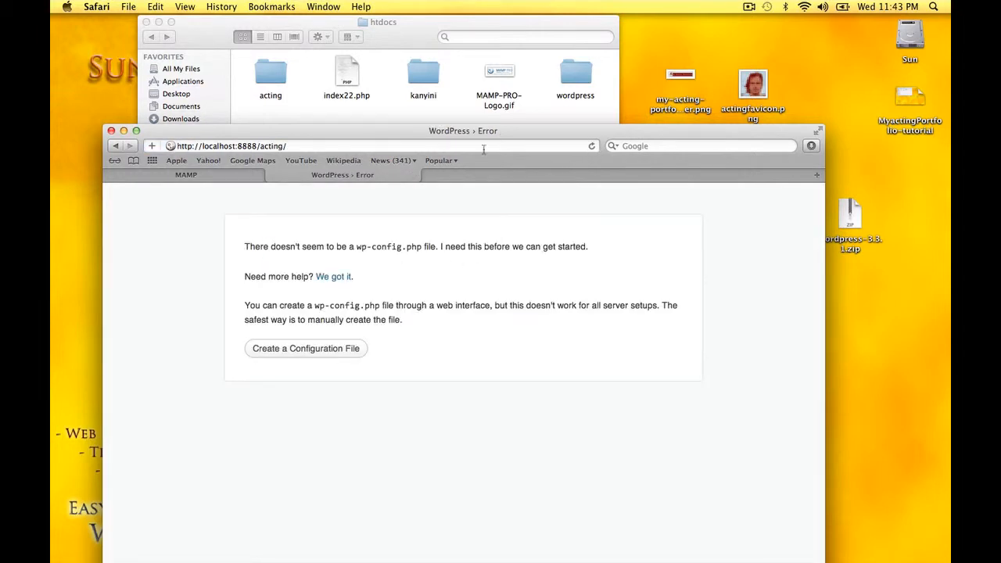
drag(485, 131, 480, 91)
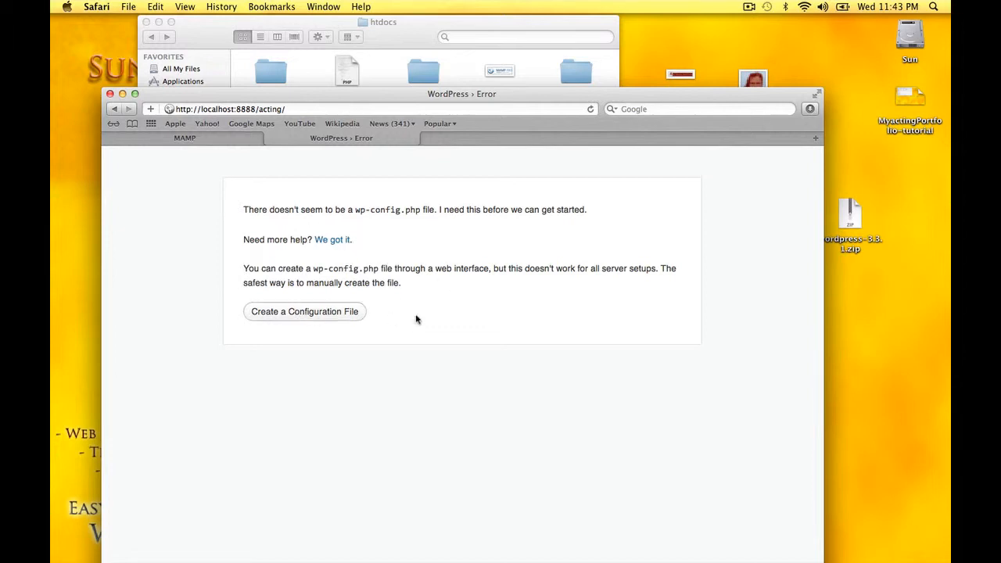
click(301, 313)
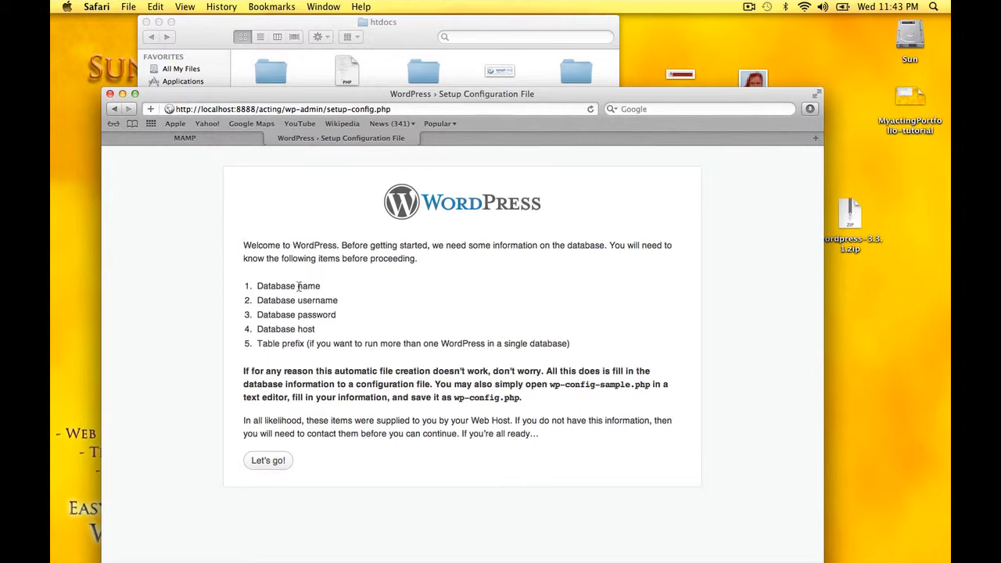
Look up MAMP's MySQL host, user and password, then continue WordPress setup with Let's go!
click(206, 139)
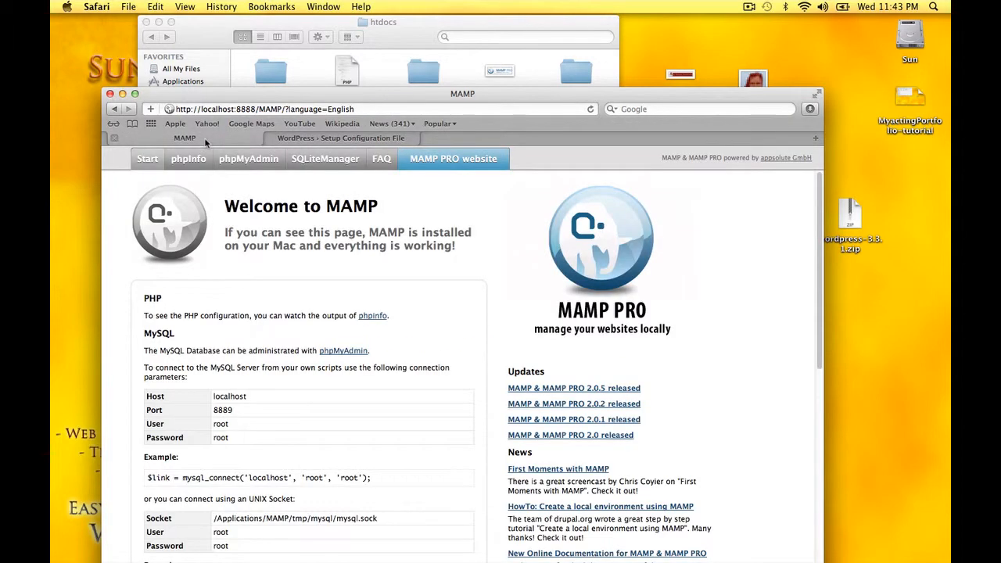
click(240, 160)
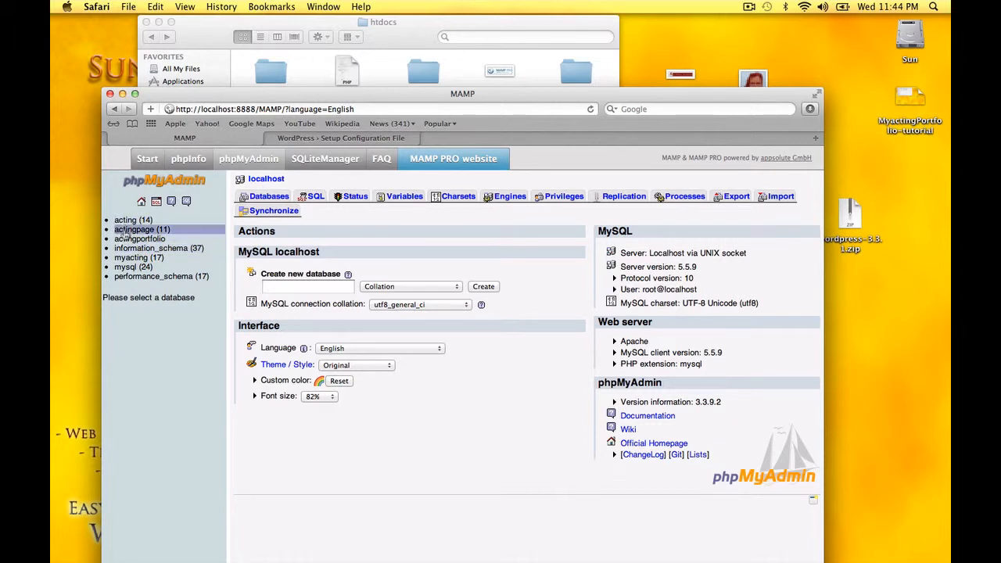
click(331, 141)
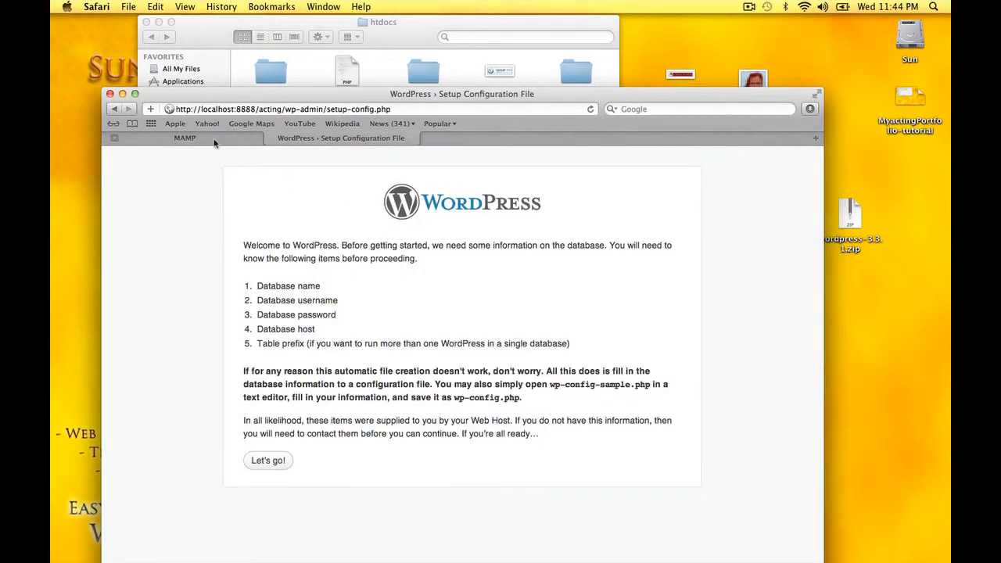
click(185, 138)
click(149, 159)
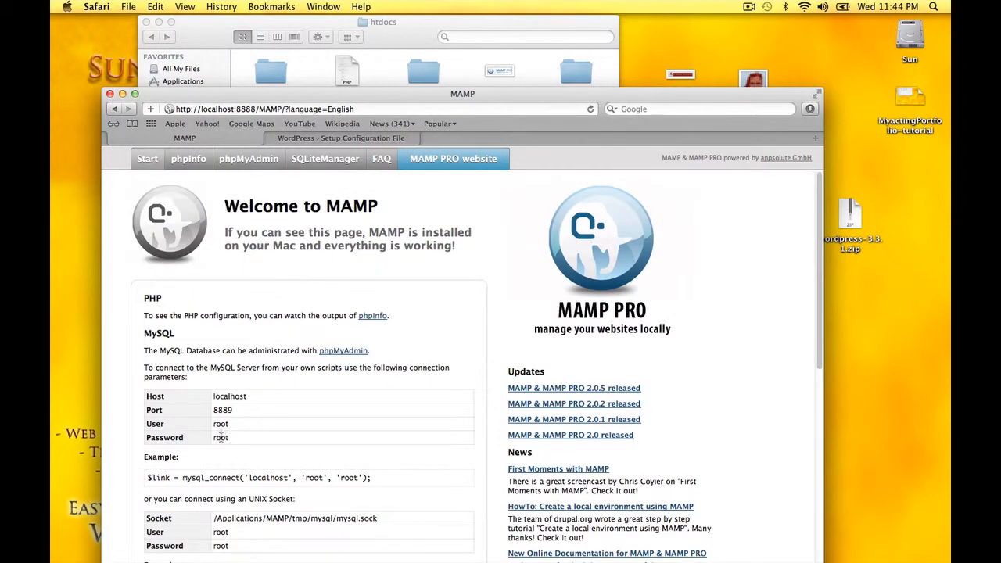
drag(214, 396, 255, 395)
click(271, 139)
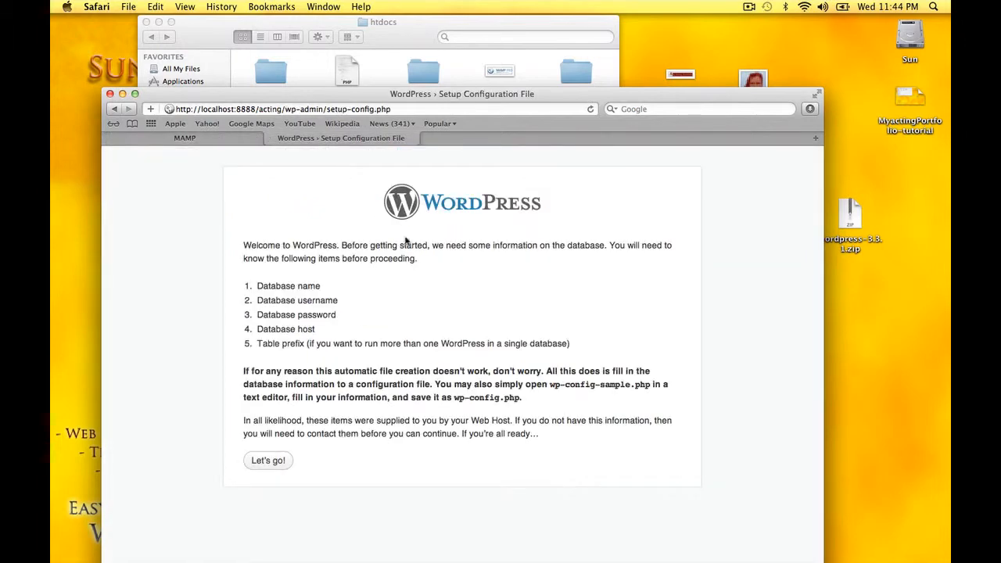
click(267, 461)
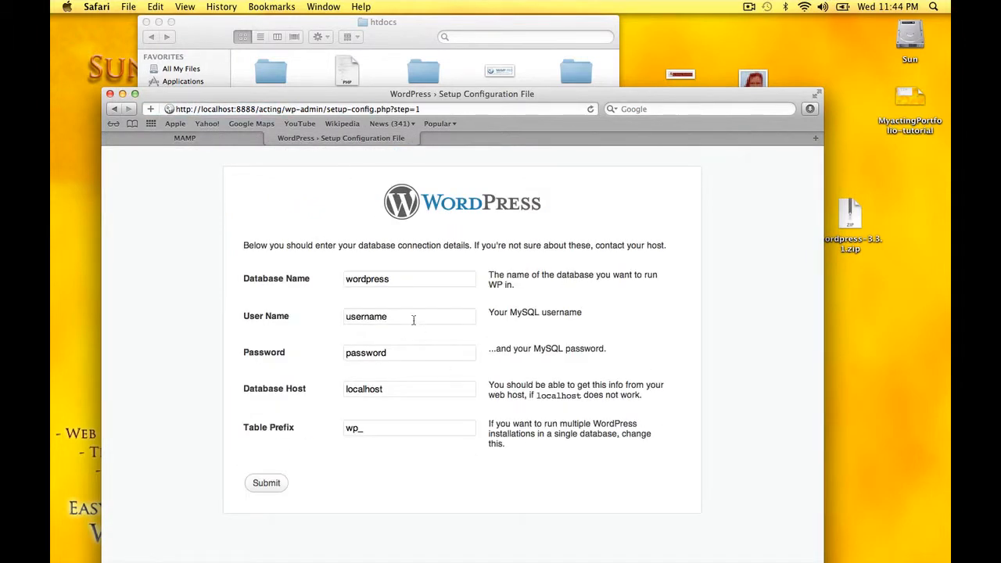
Enter database name actingportfolio with MAMP's MySQL user and password, keep localhost and wp_, and submit
click(398, 278)
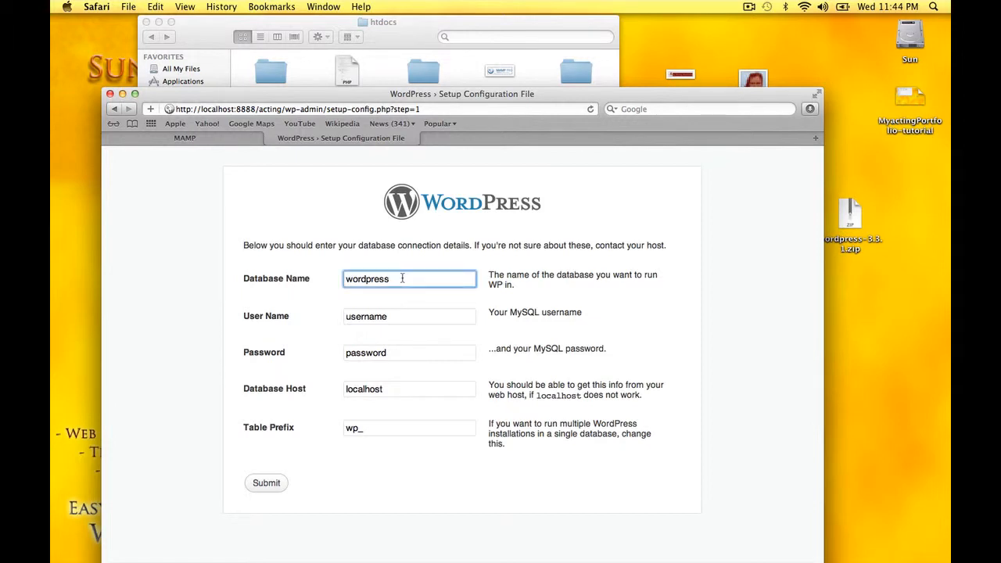
drag(398, 278, 340, 278)
text(actingportfolio)
key(Tab)
text(root)
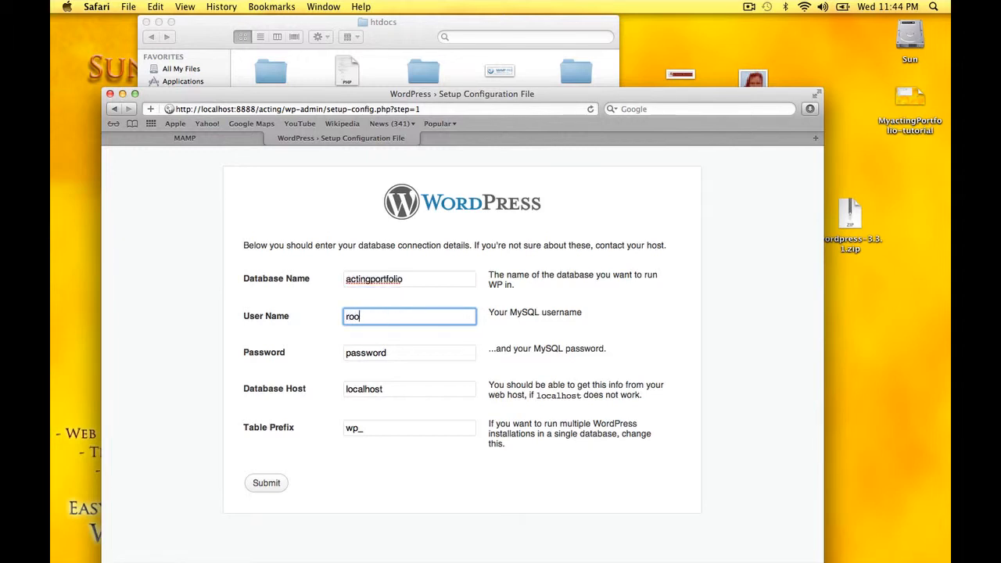
key(Tab)
text(root)
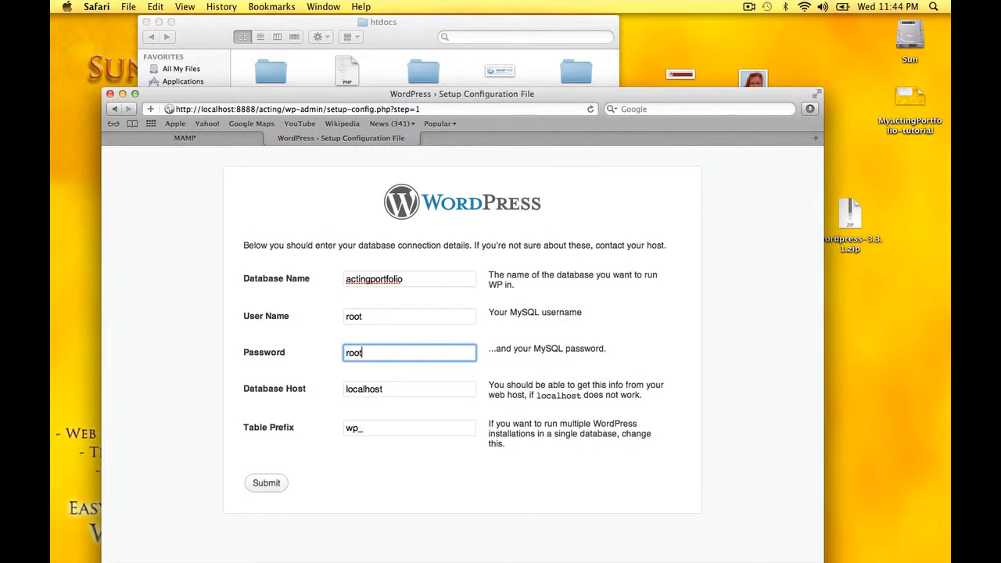
key(Tab)
key(Tab)
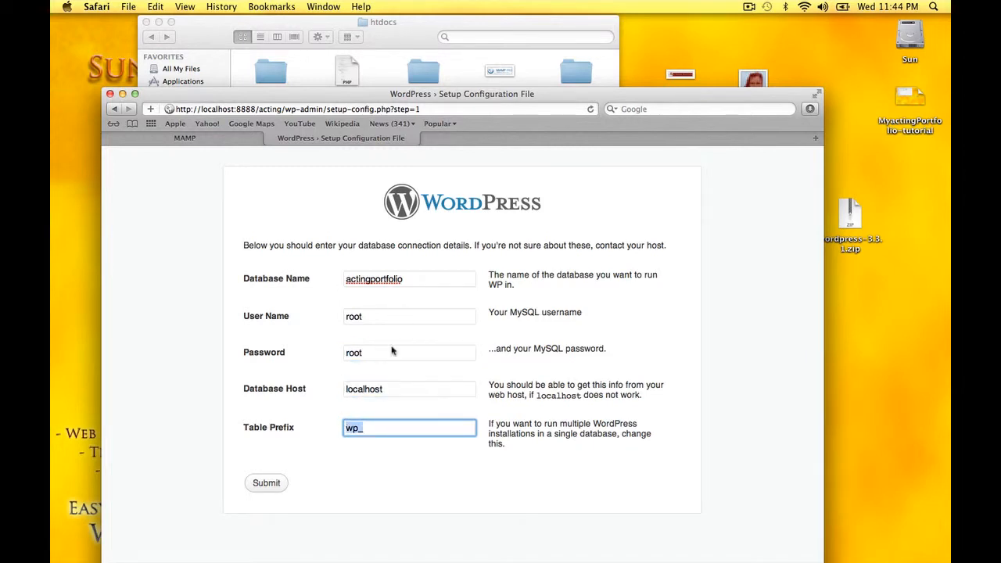
click(375, 429)
click(266, 484)
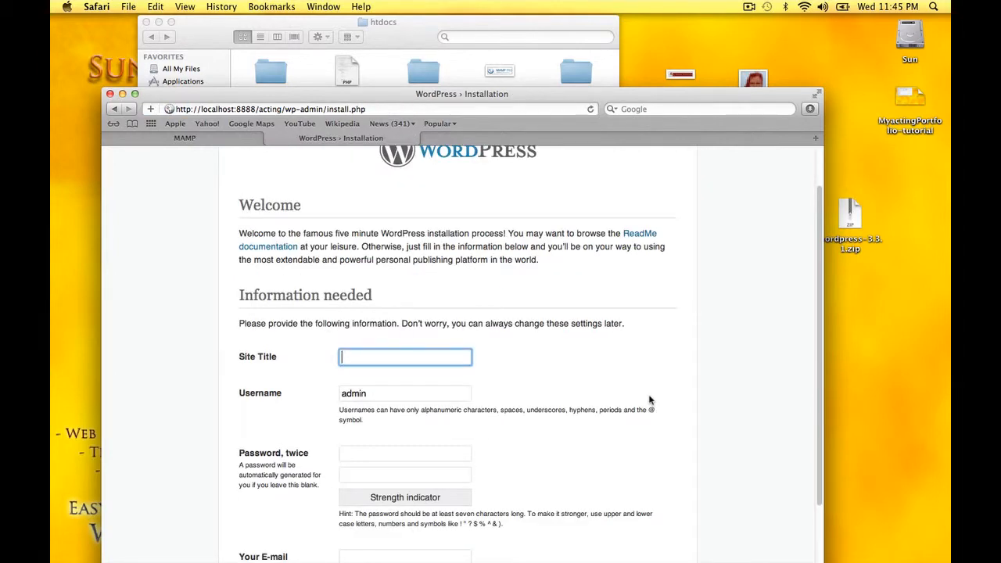
Enter the site title My Acting Portfolio, an admin username, and the password twice
scroll(649, 400, down, 3)
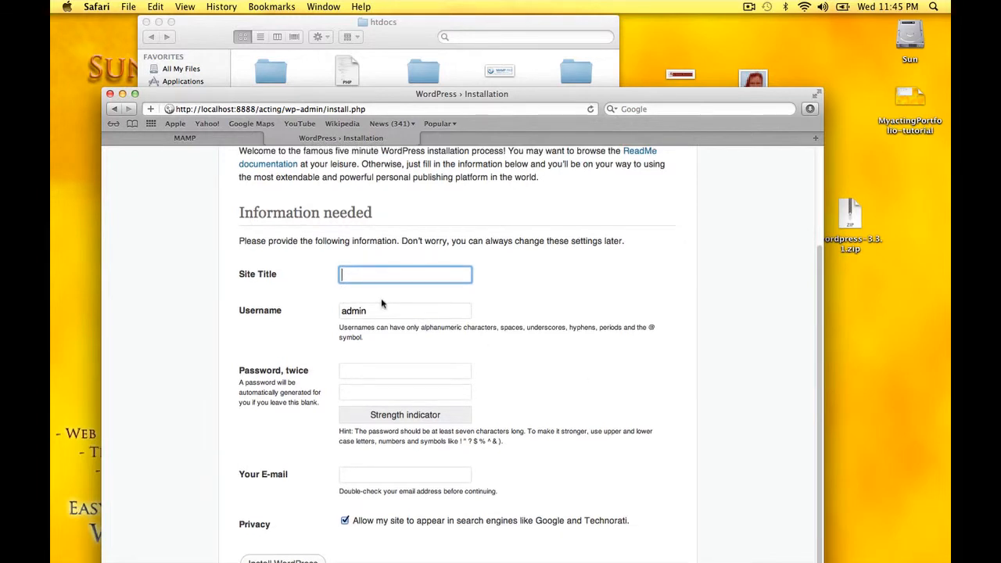
text(My Acting Portfolio)
key(Tab)
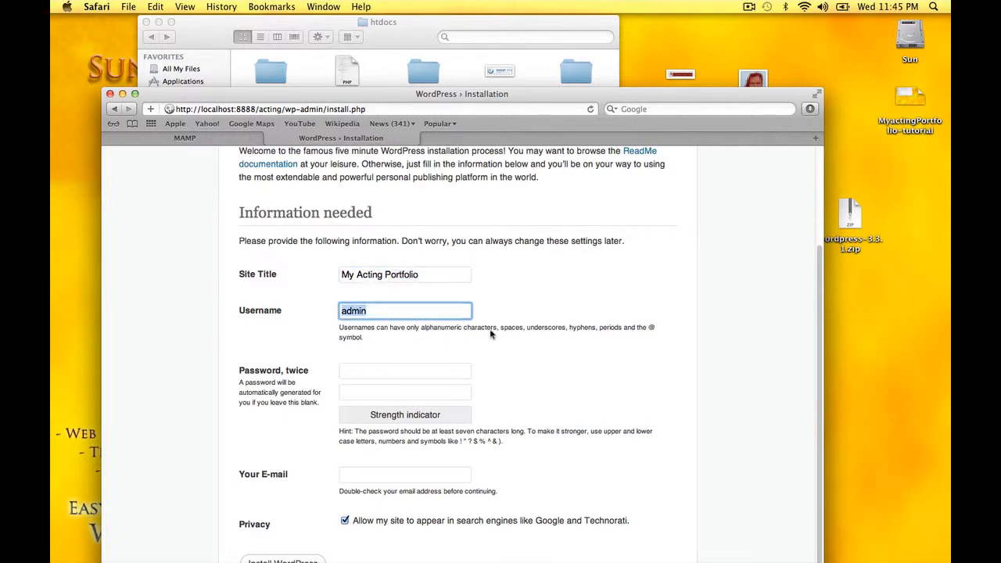
scroll(596, 331, down, 1)
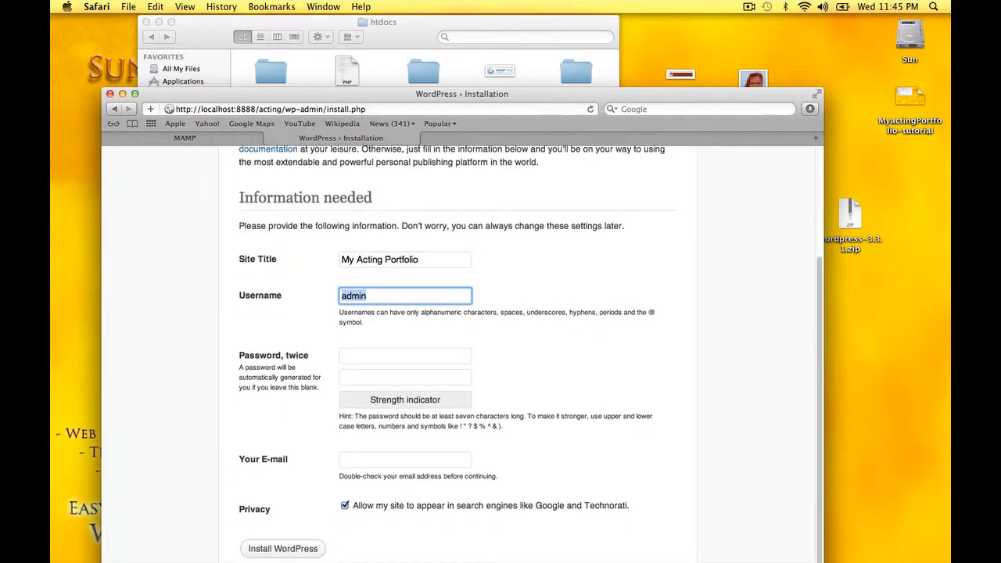
text(acting)
key(Tab)
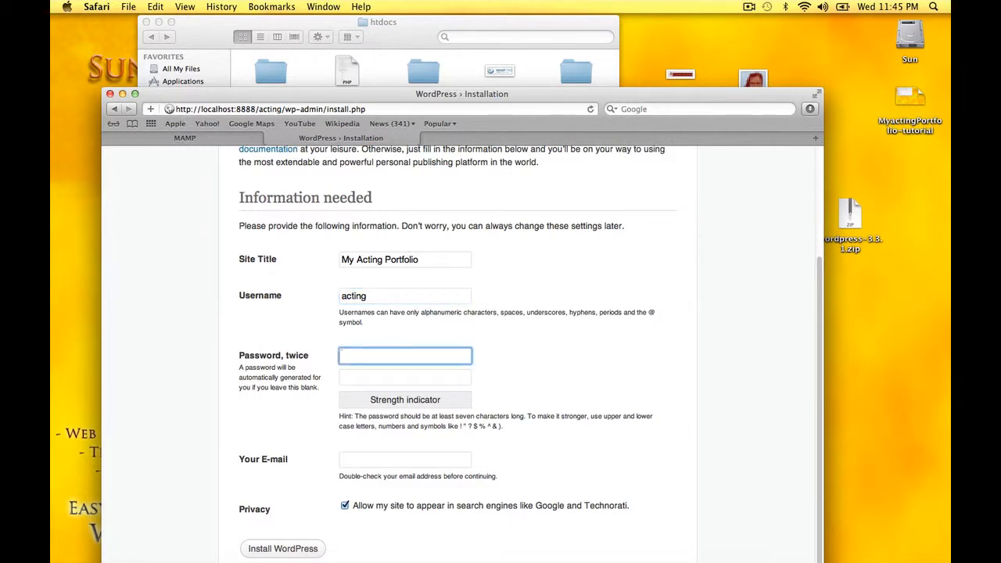
text(••••••••••)
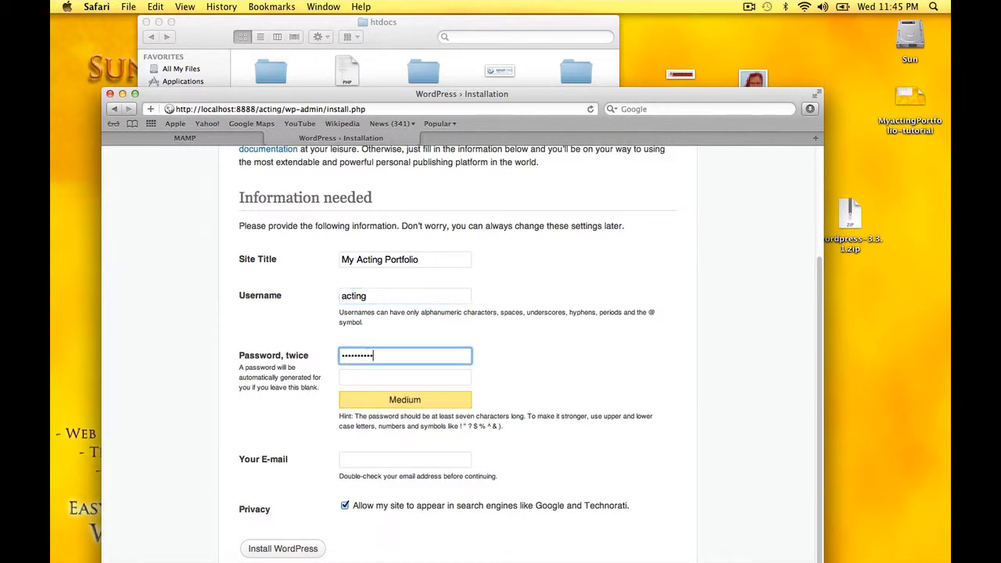
text(•)
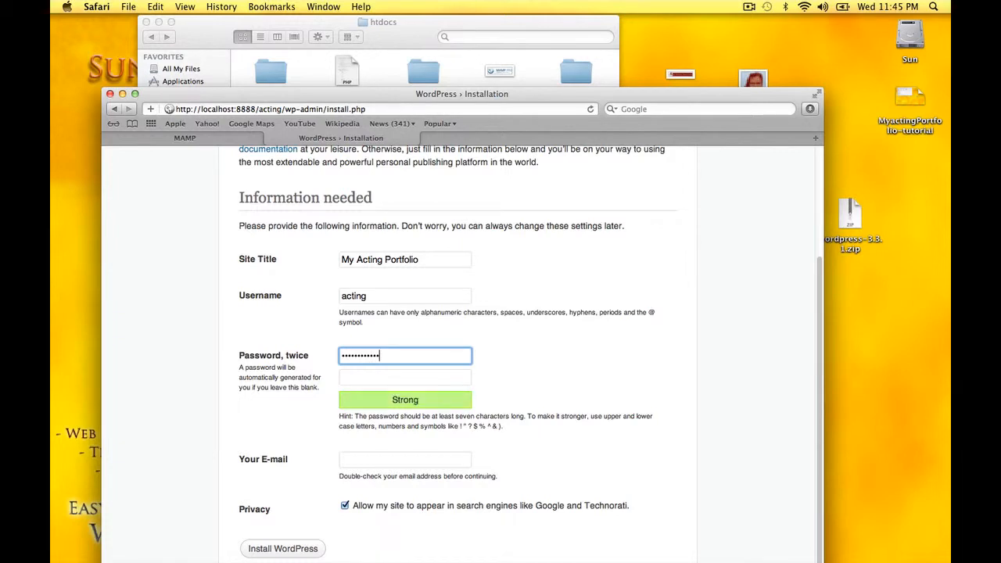
key(Tab)
text(••••••)
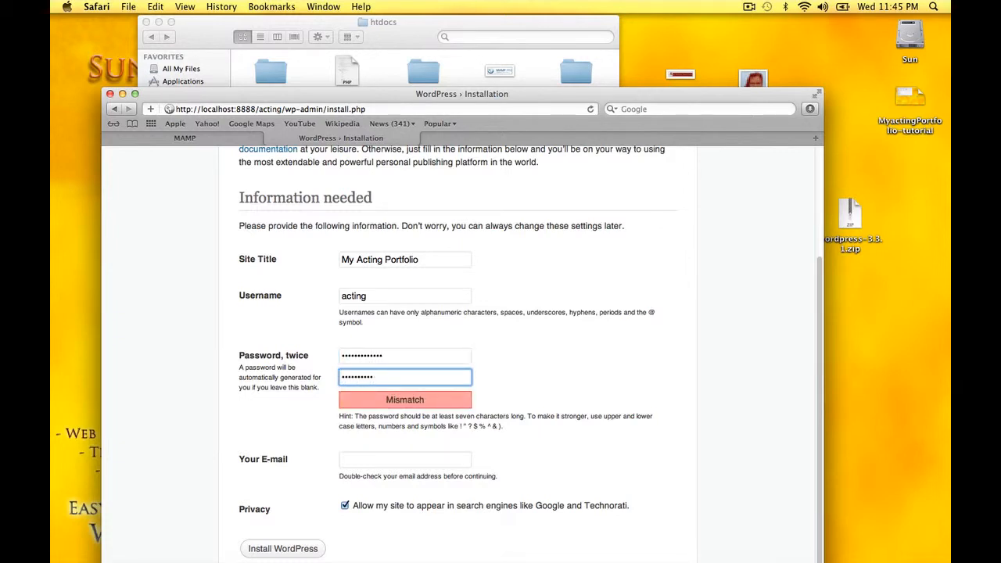
text(•••••••)
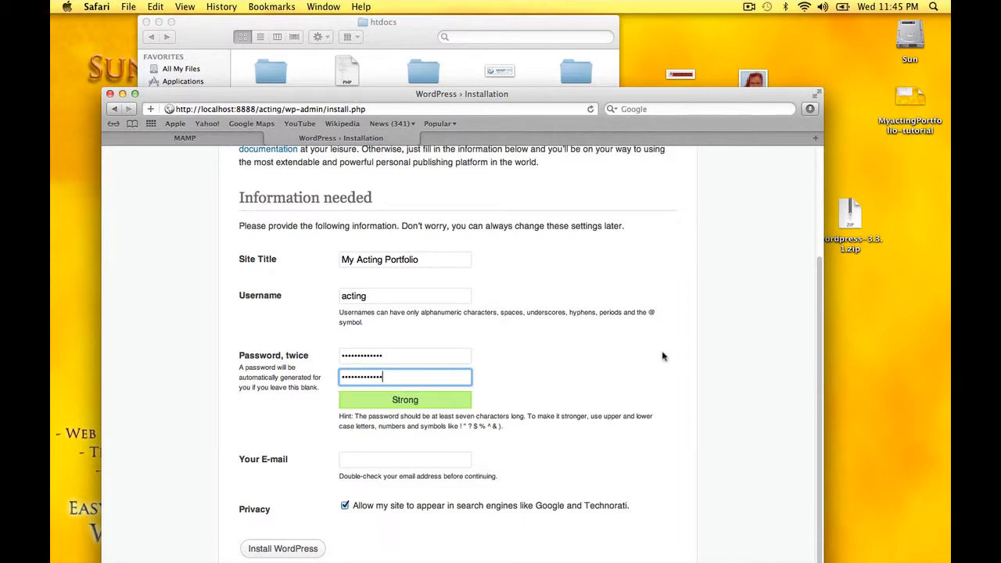
Fill in the admin e-mail address and install WordPress
drag(627, 97, 636, 35)
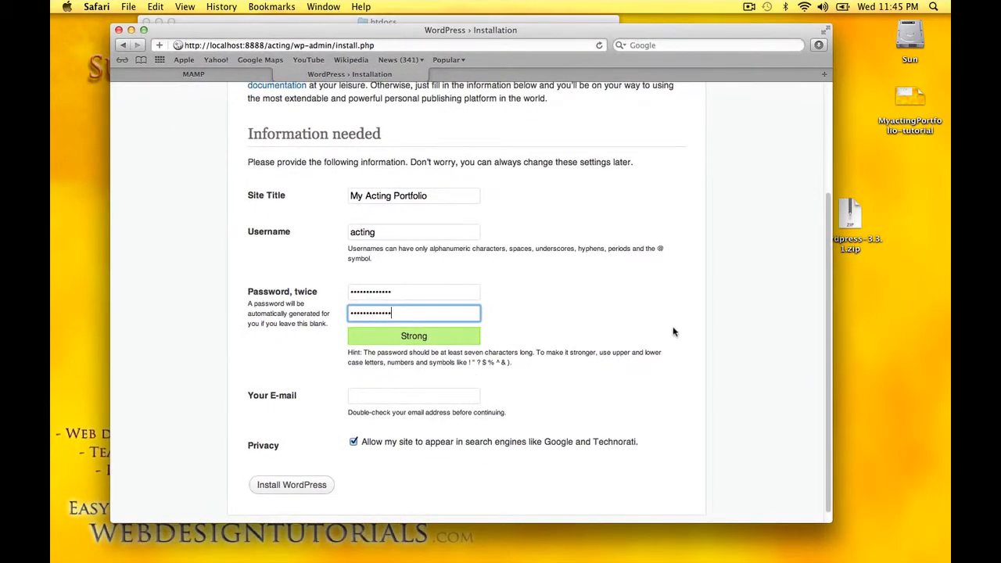
scroll(674, 335, down, 1)
click(355, 385)
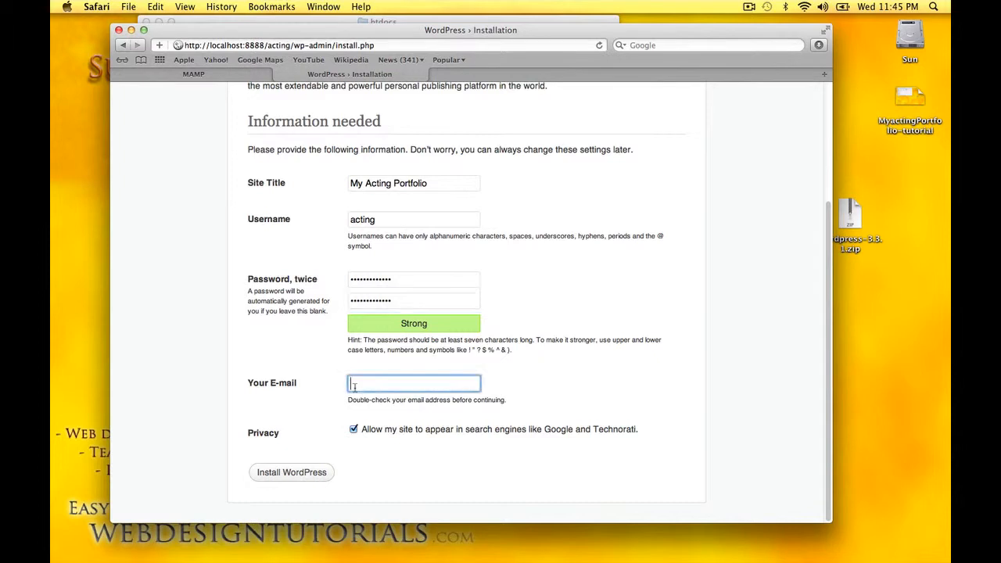
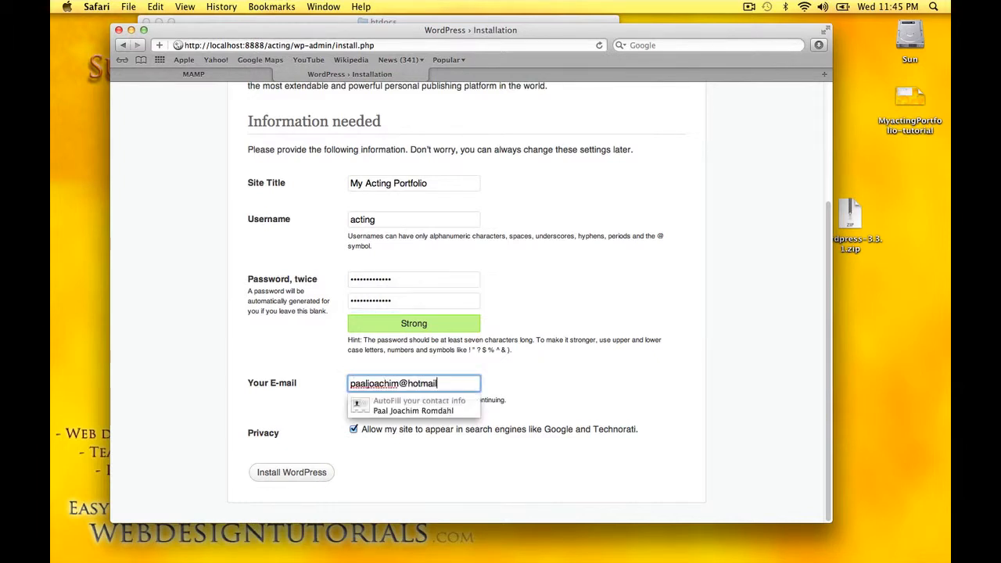
click(596, 396)
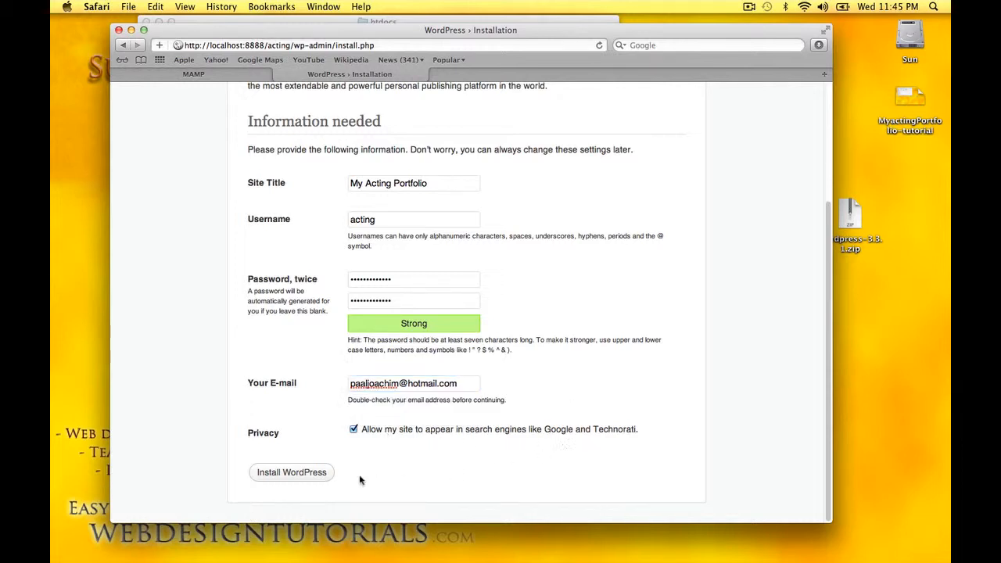
click(309, 477)
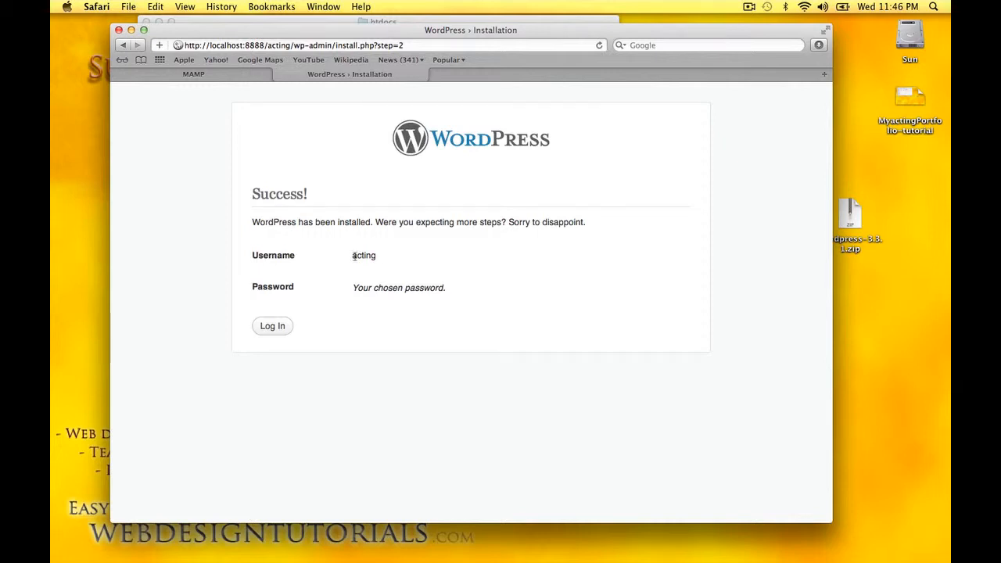
Log in to My Acting Portfolio with the site's username and password, ticking Remember Me
click(284, 332)
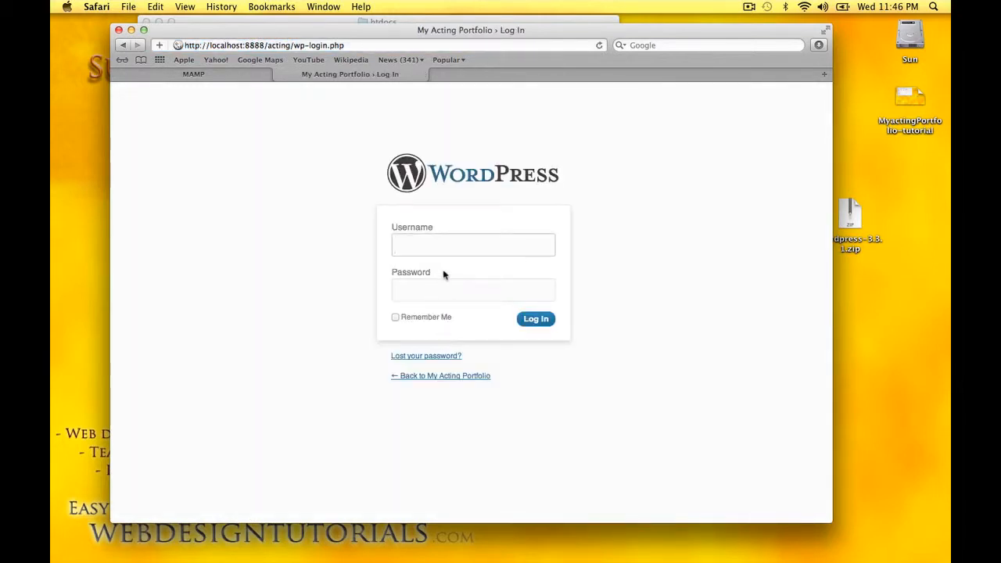
text(acting)
key(Tab)
text(•••••)
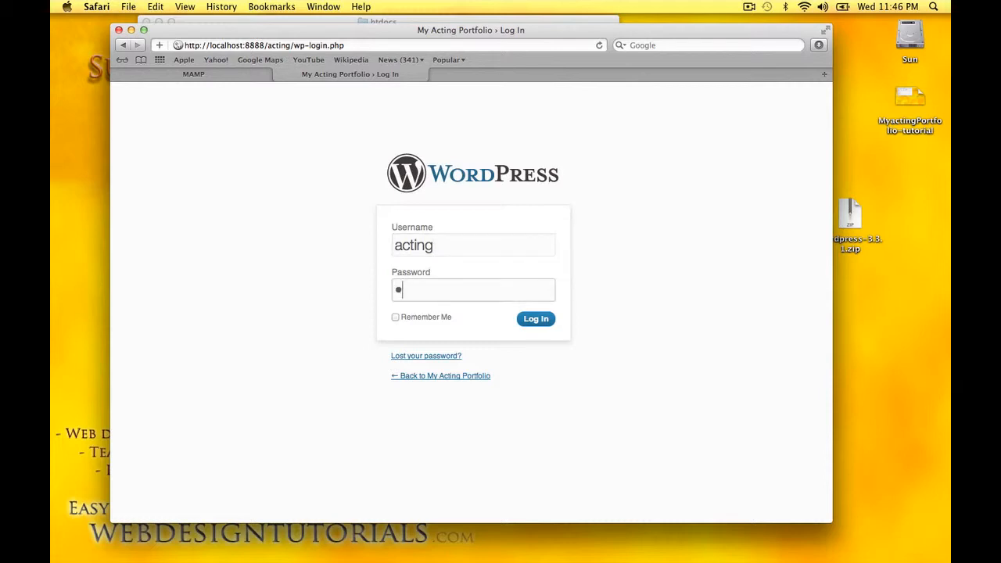
text(••••••••)
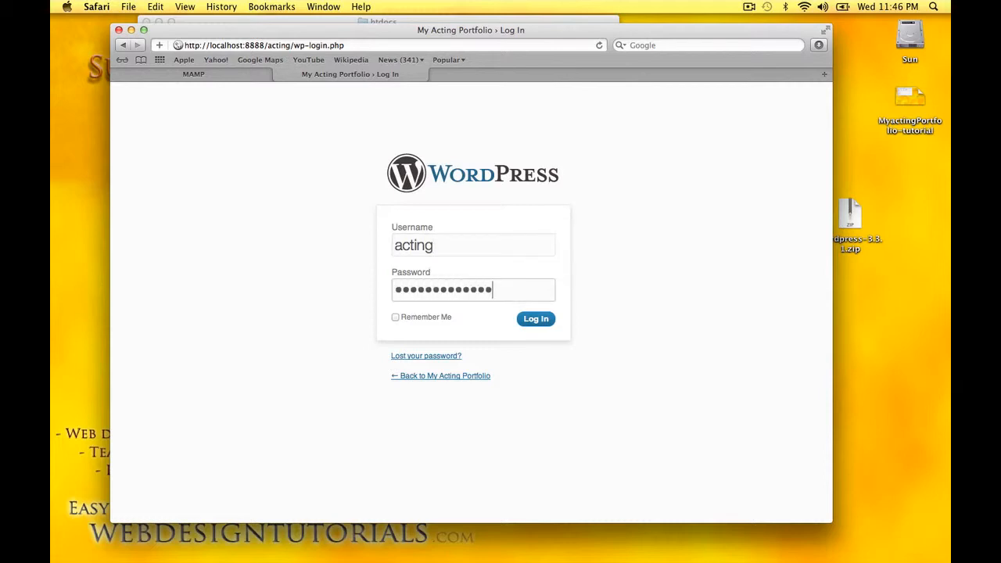
click(394, 317)
click(536, 320)
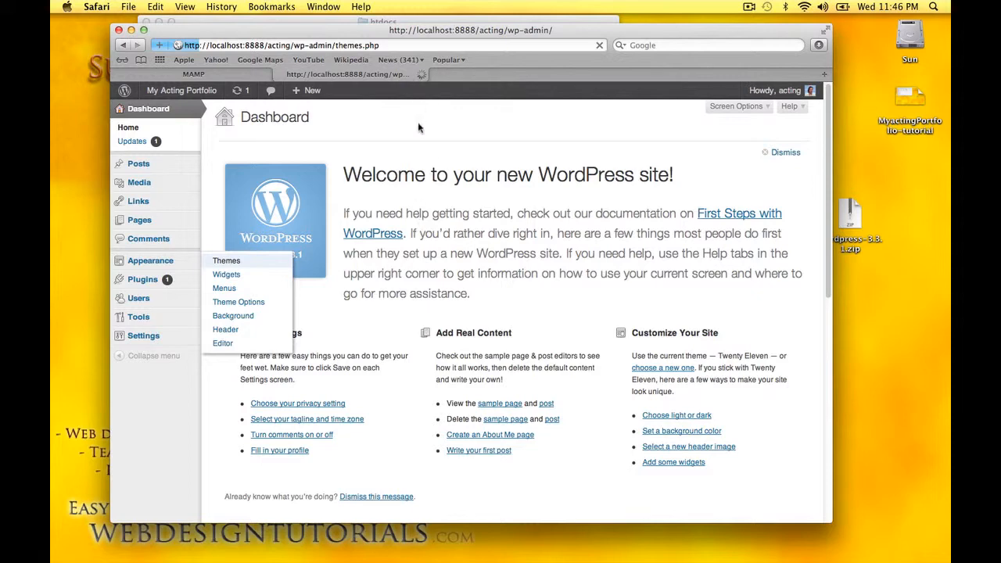
Load themify.me in a new third Safari tab beside the WordPress Dashboard tab
key(super+t)
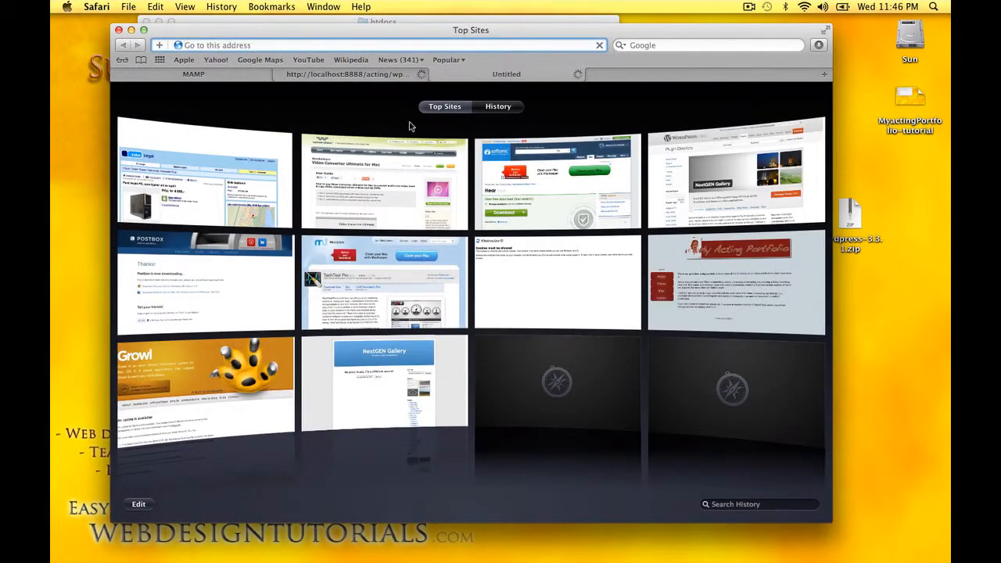
text(t)
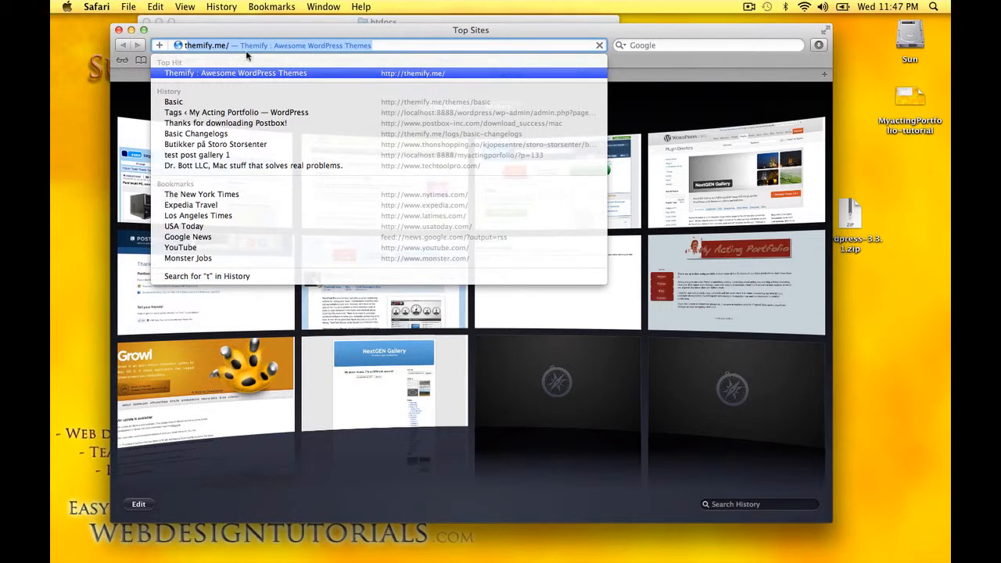
text(hem)
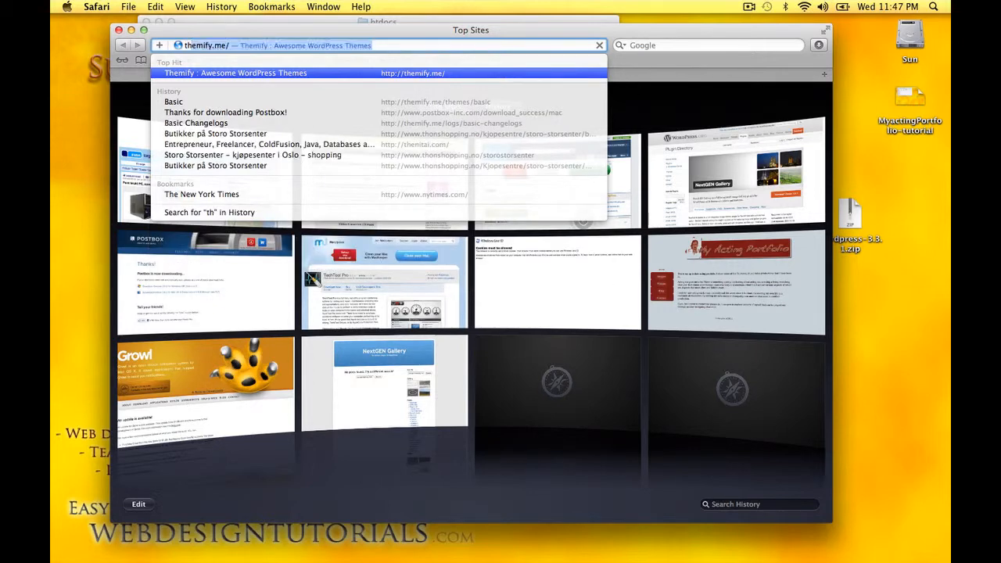
key(Return)
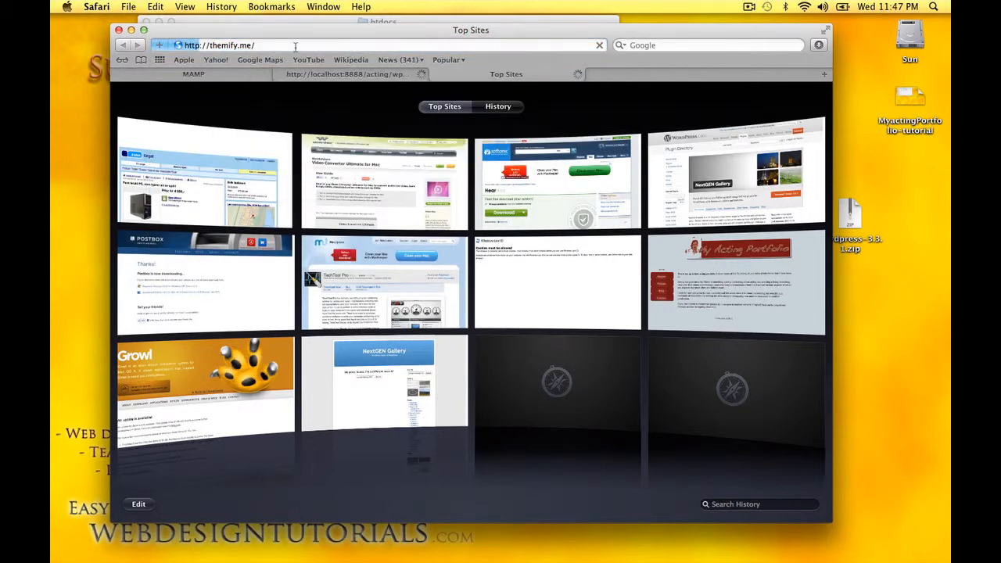
click(334, 76)
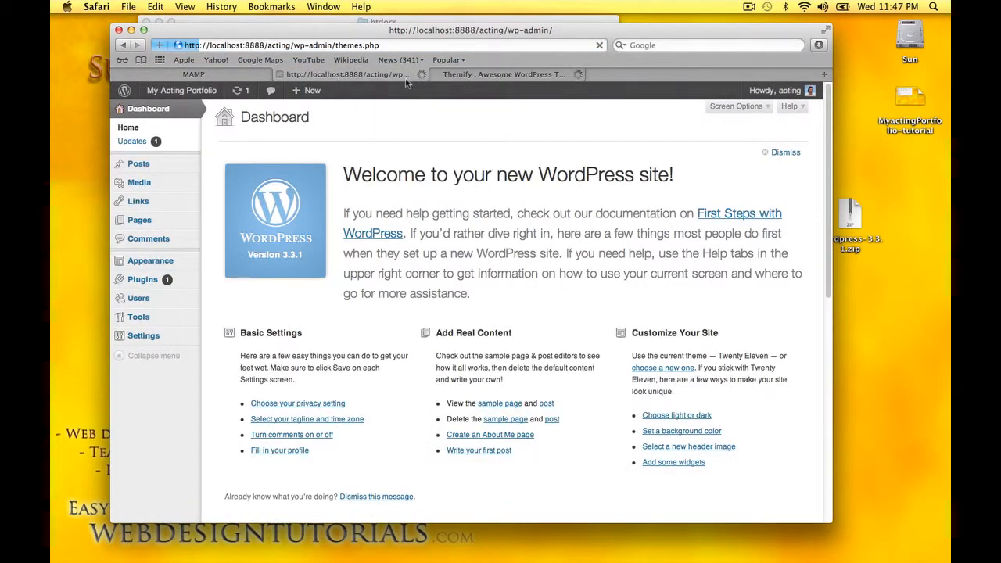
click(467, 76)
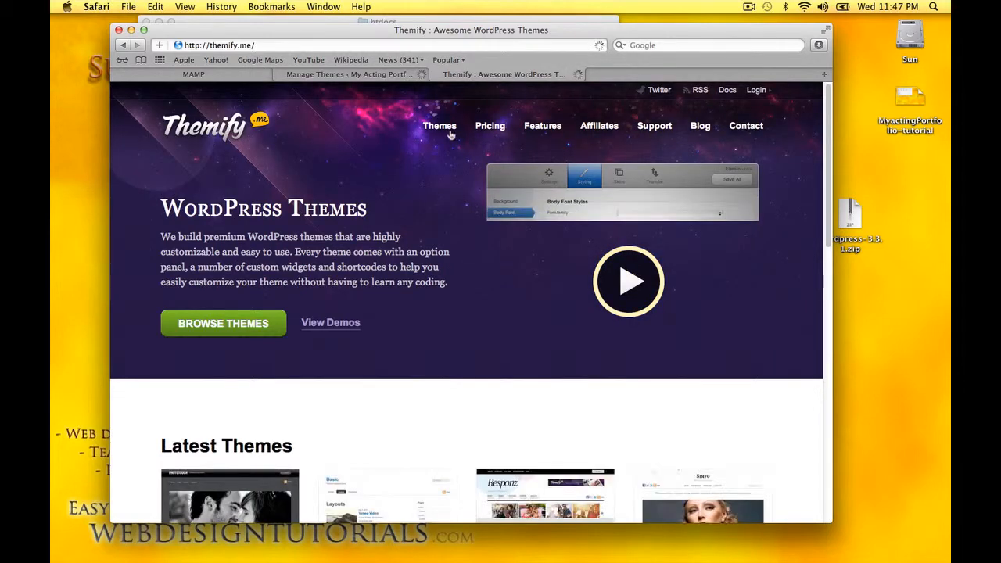
Browse Themify's themes to the free Basic theme and show its download options
click(439, 128)
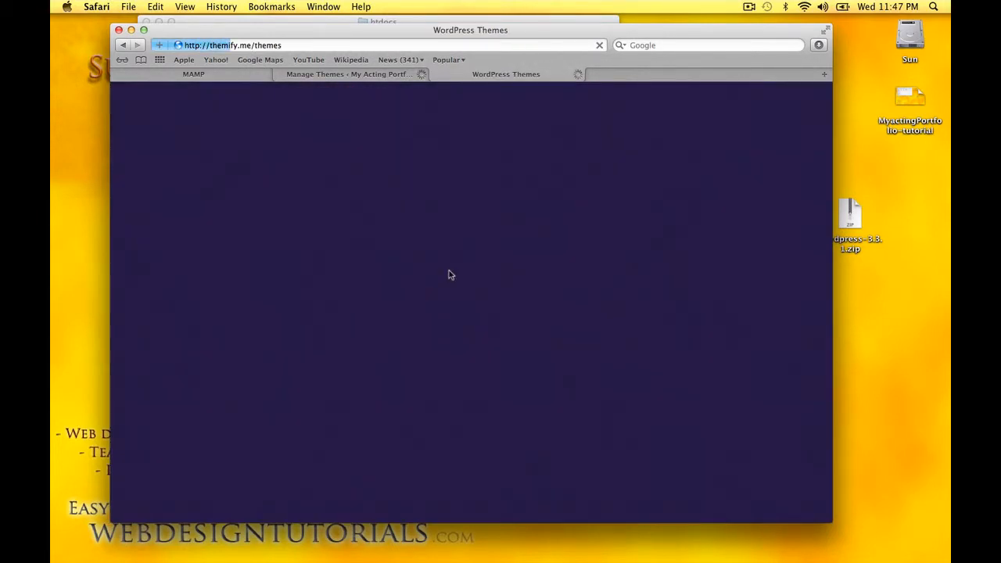
scroll(457, 276, down, 3)
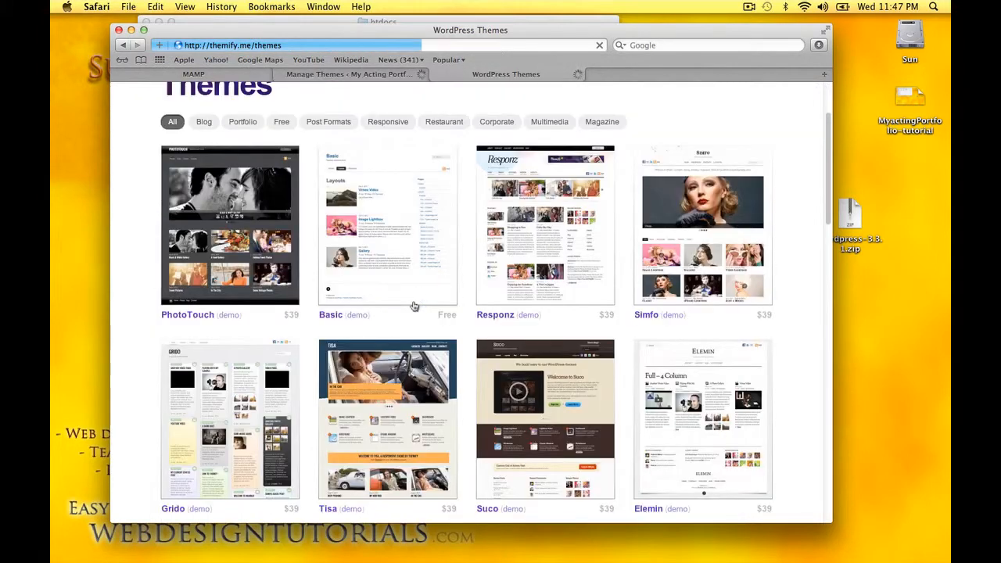
click(438, 244)
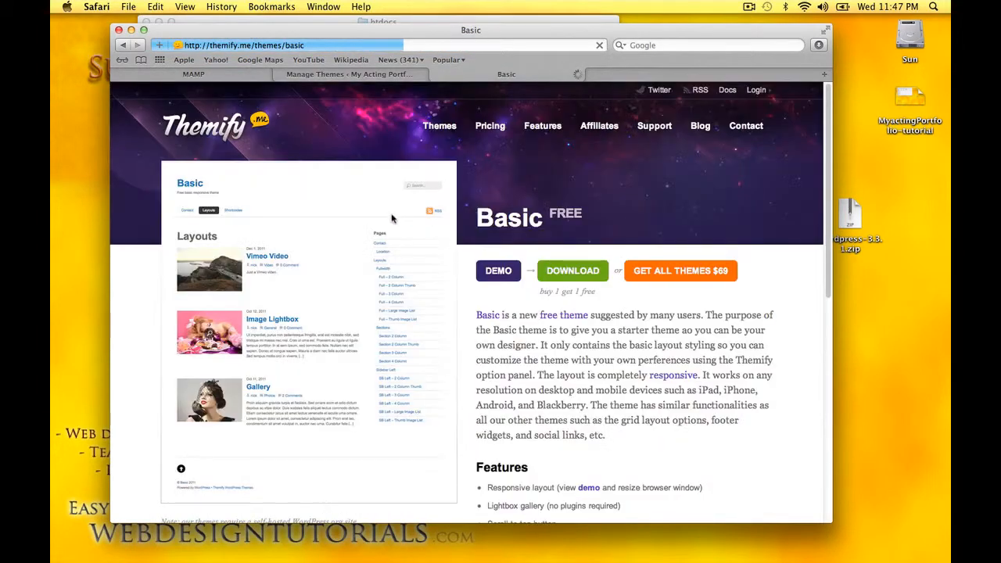
click(562, 278)
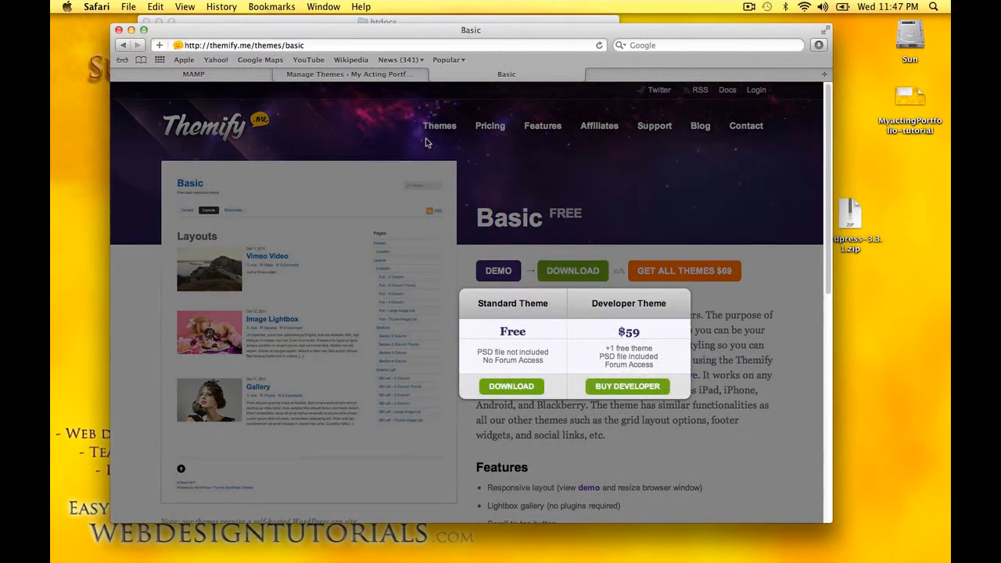
Select the downloaded basic.zip on the desktop and go back to WordPress's Manage Themes page
drag(485, 32, 401, 132)
click(755, 178)
click(324, 239)
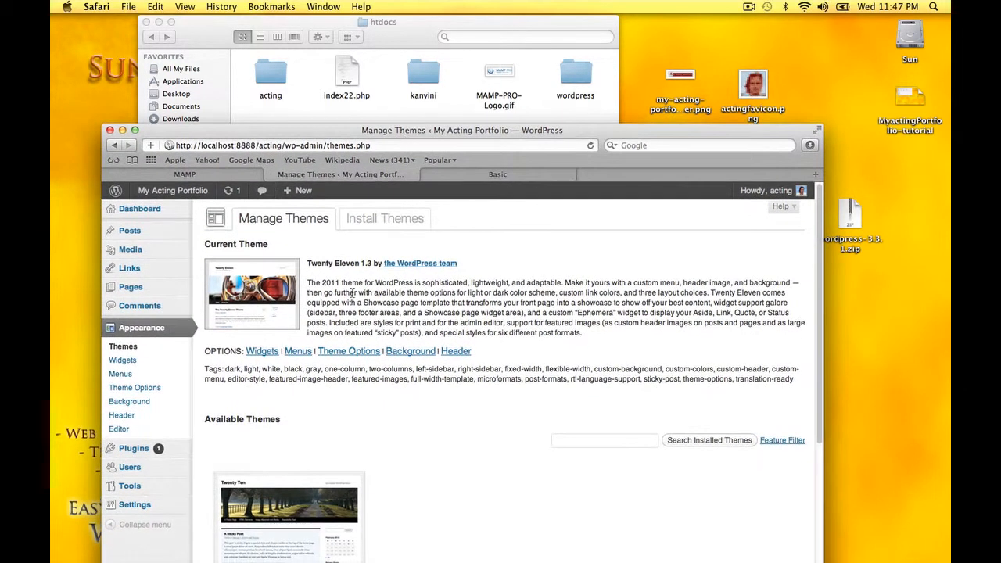
Reach the Install Themes upload page, cancelling the basic.zip pick, and bring the htdocs window forward
click(369, 224)
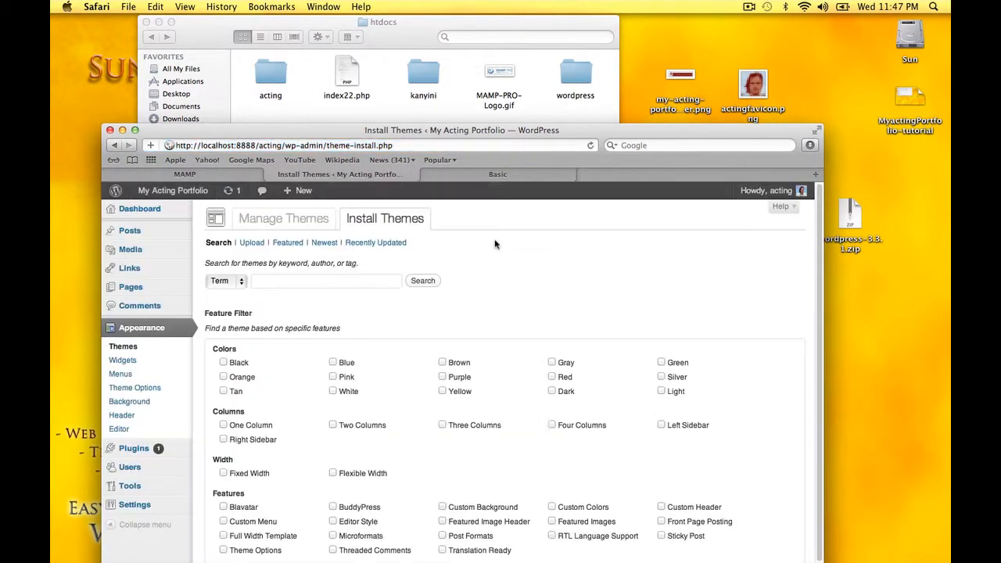
click(252, 243)
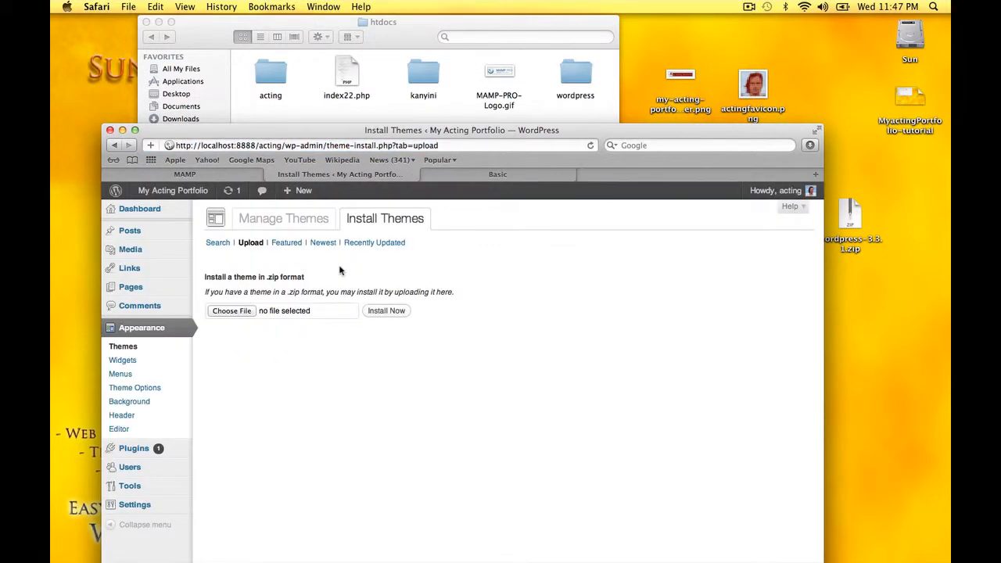
click(230, 310)
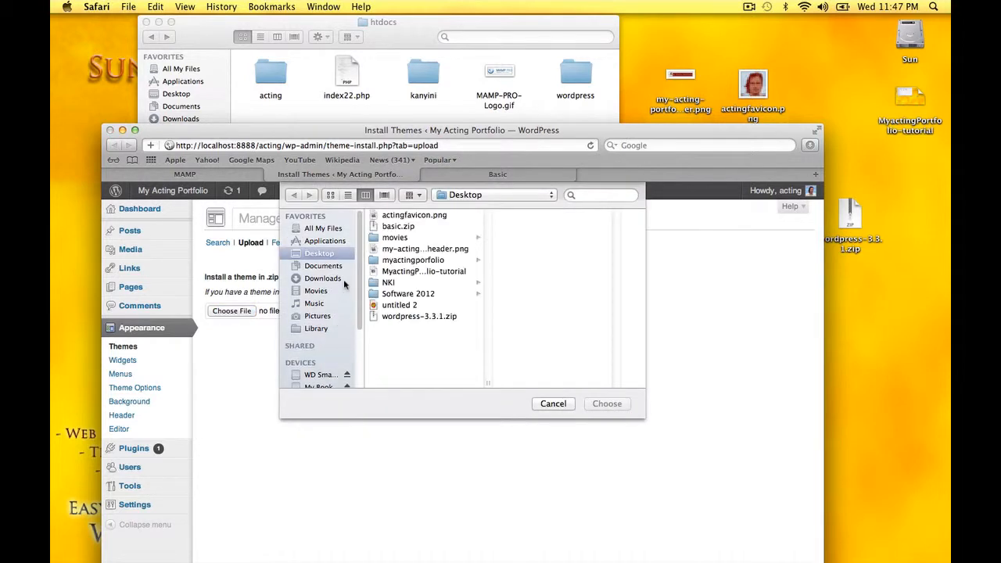
click(399, 227)
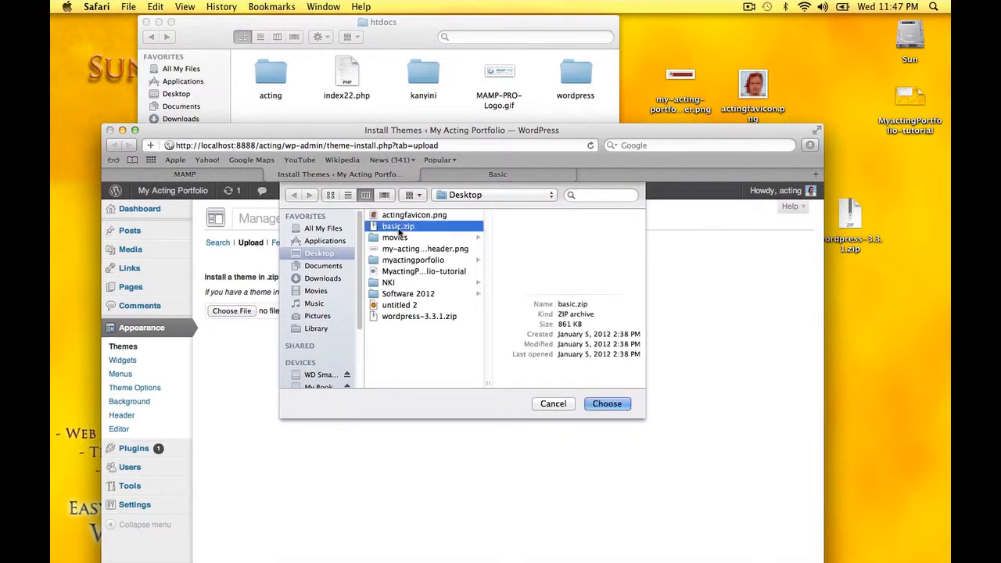
click(554, 404)
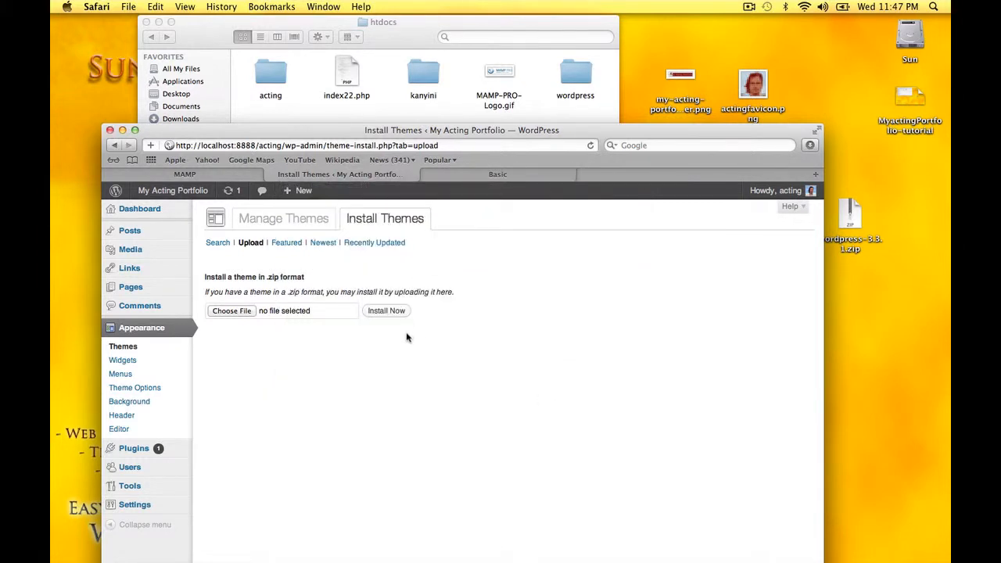
click(367, 116)
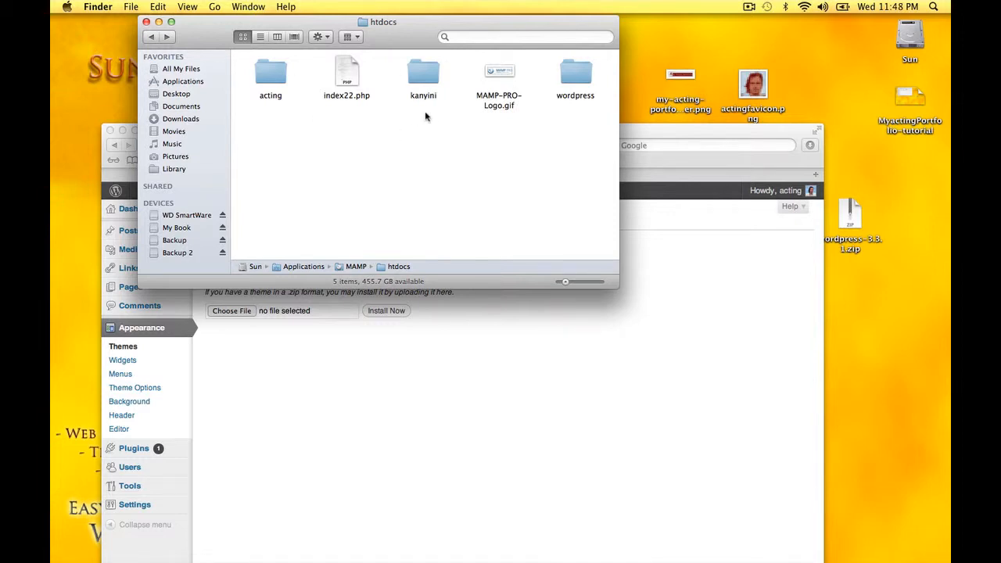
Navigate Finder into the acting site's wp-content/themes folder
double_click(275, 76)
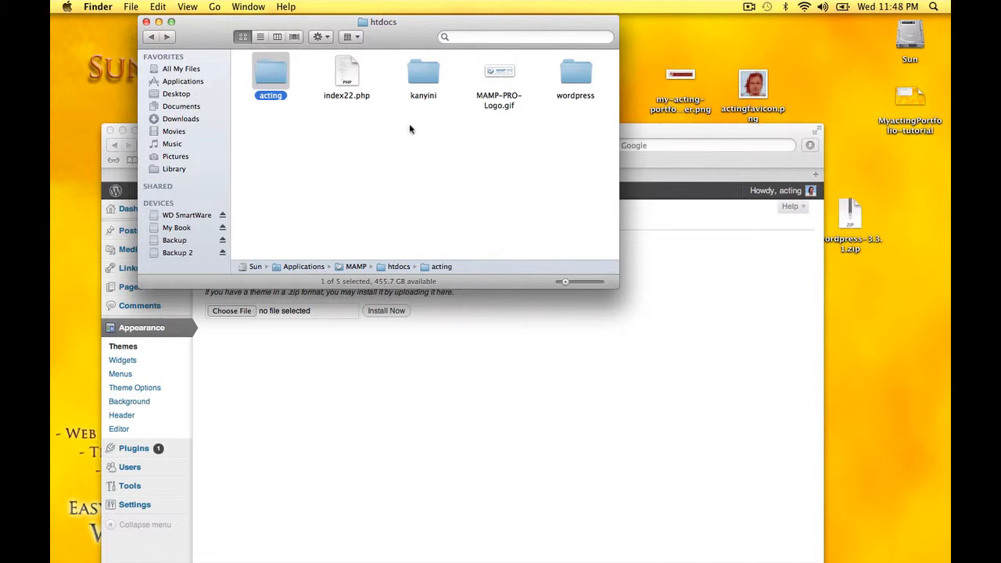
drag(634, 131, 625, 324)
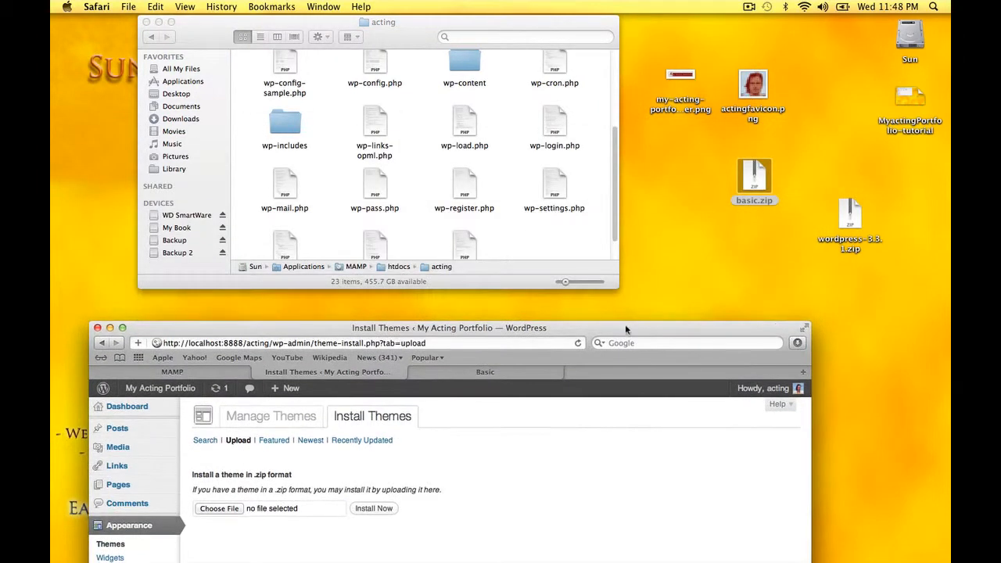
click(419, 154)
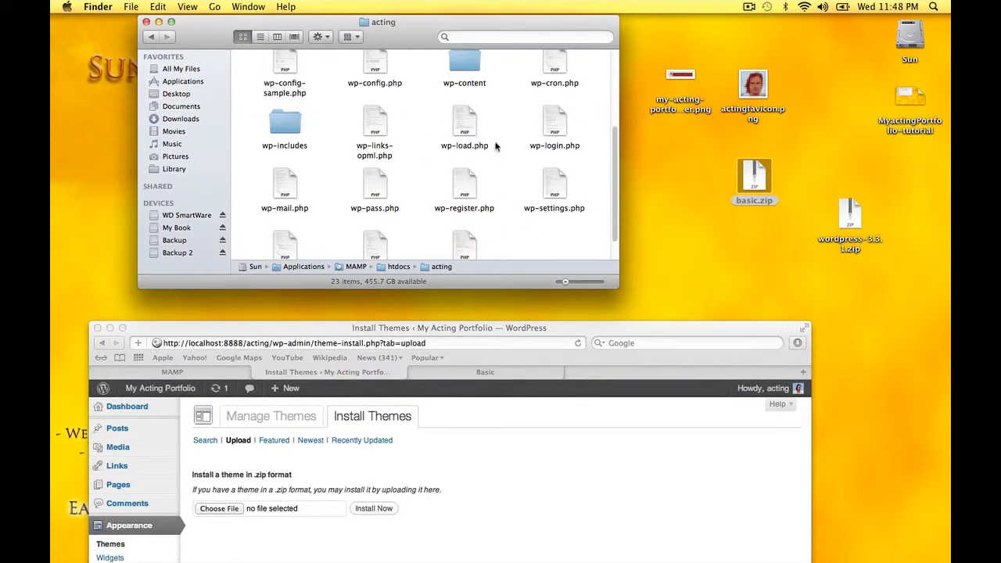
double_click(460, 63)
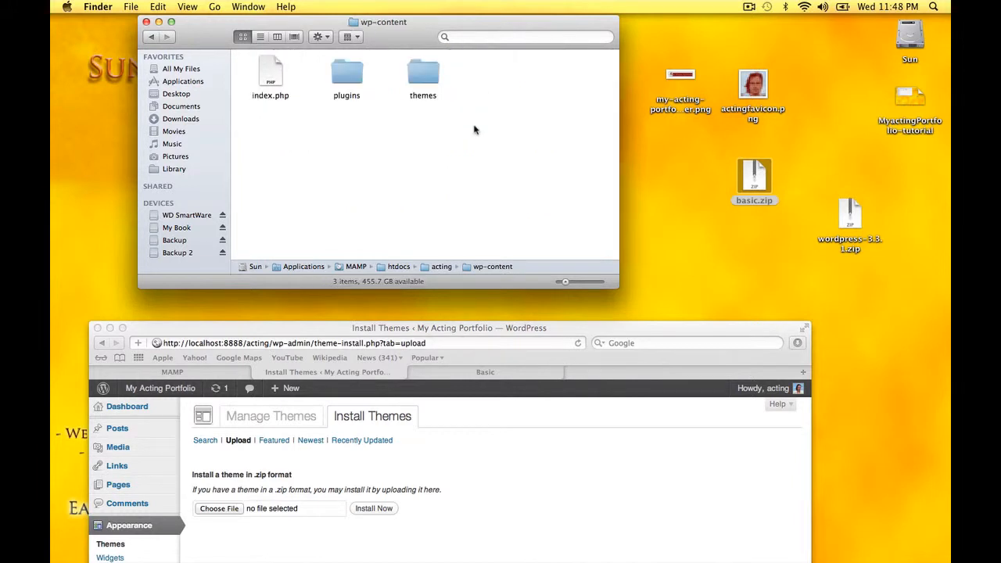
double_click(429, 78)
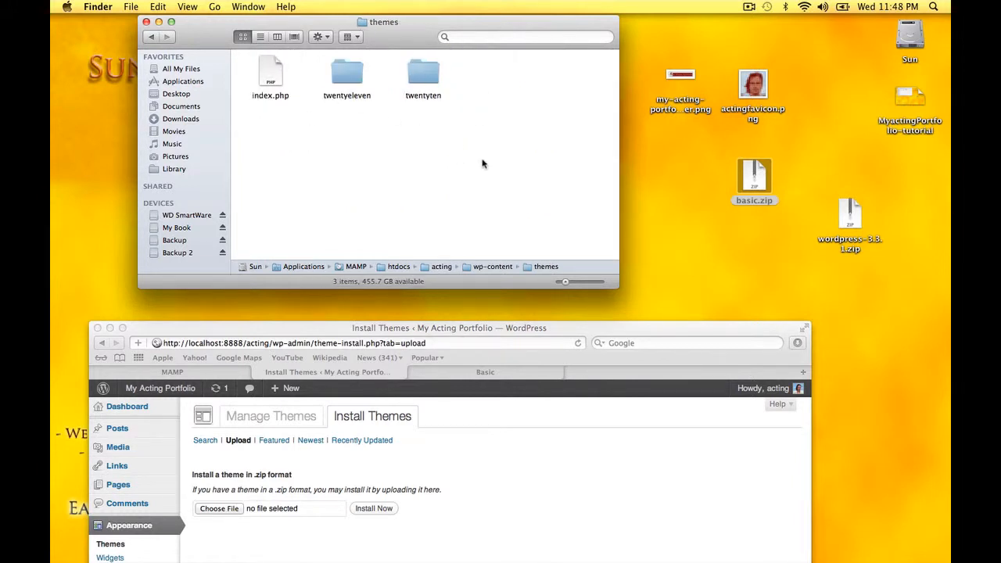
Unzip basic.zip and move the basic folder into themes beside twentyeleven and twentyten
double_click(754, 177)
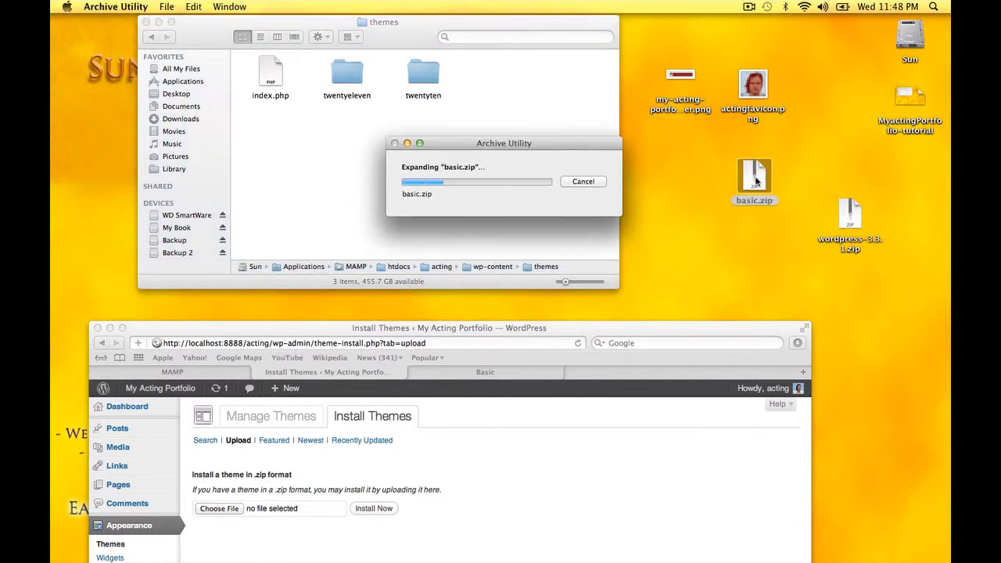
drag(765, 192, 489, 85)
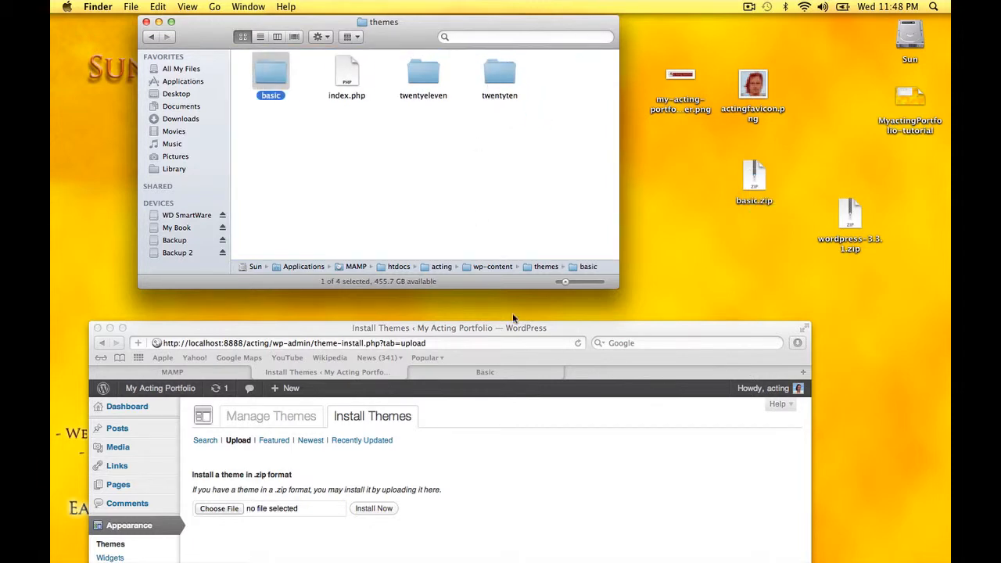
drag(528, 328, 551, 28)
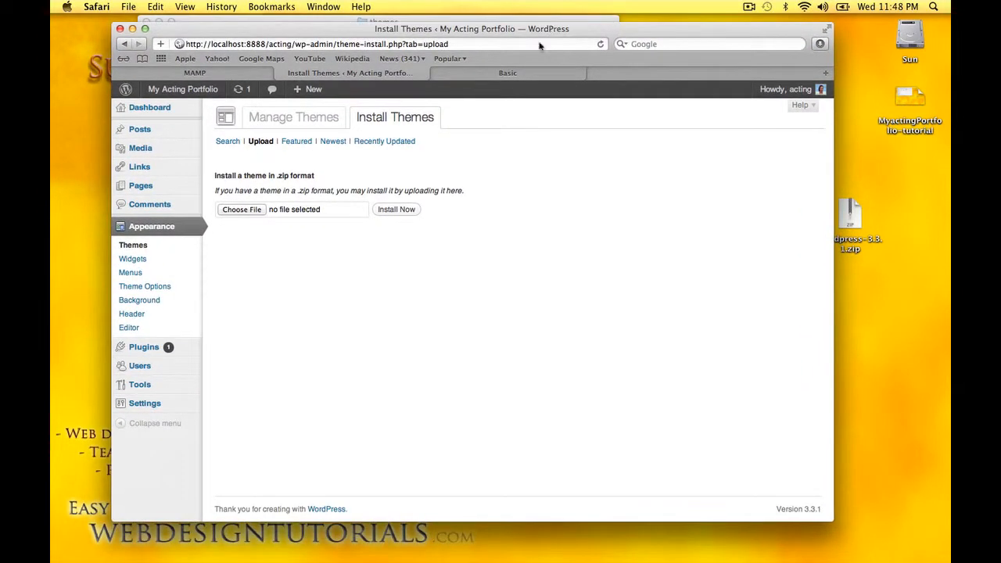
Activate the Basic 1.0.2 theme from the Manage Themes list
click(296, 118)
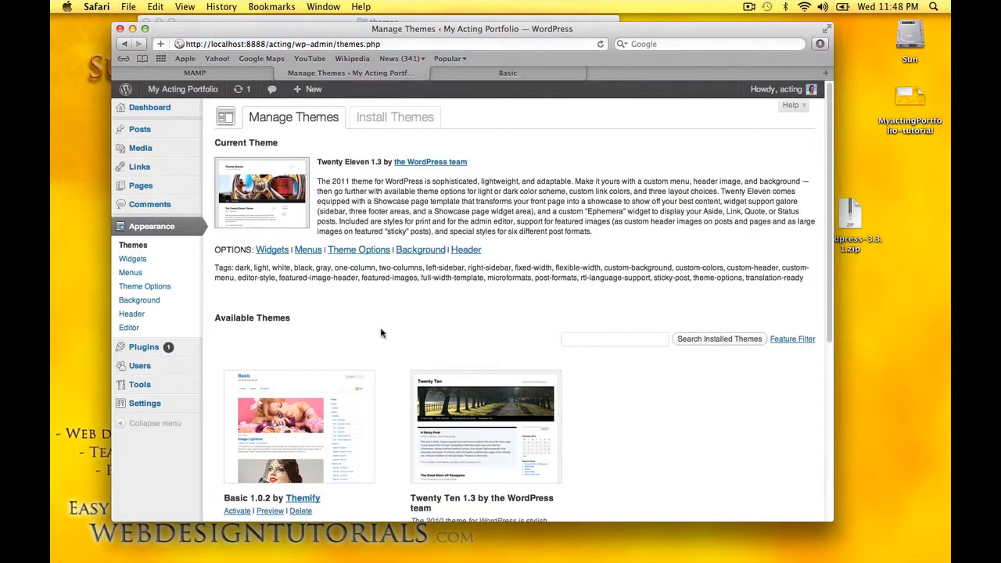
scroll(383, 333, down, 3)
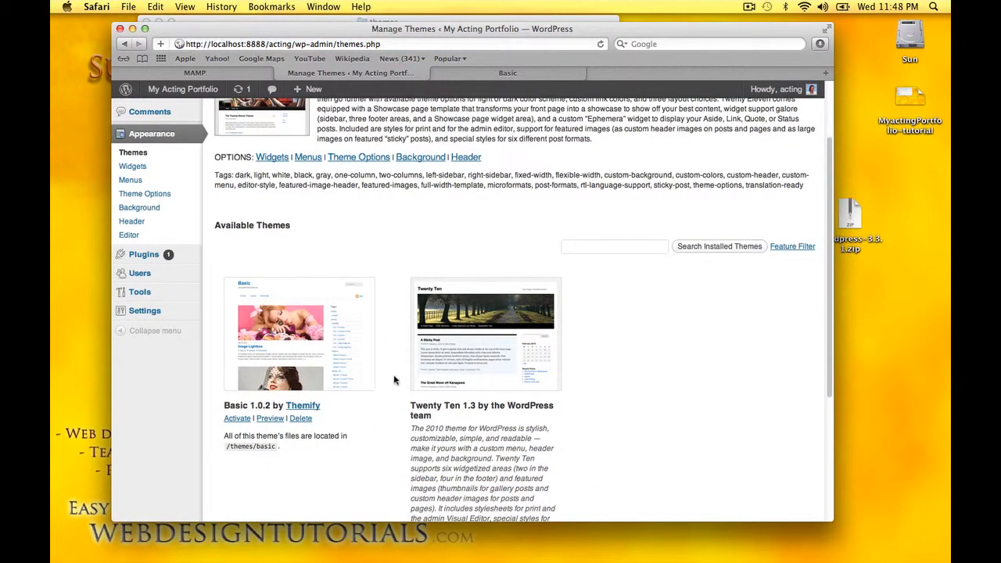
scroll(393, 383, down, 1)
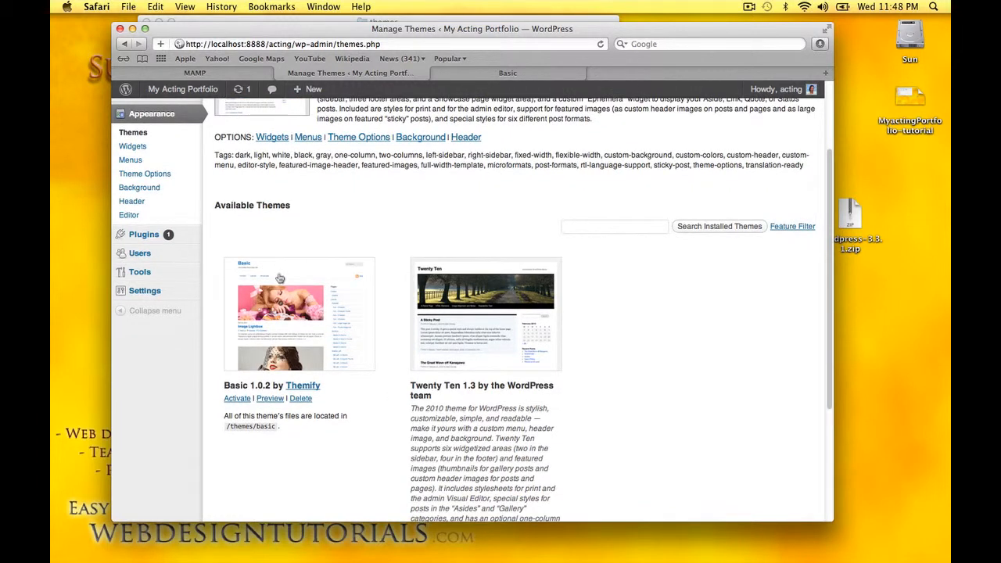
click(236, 399)
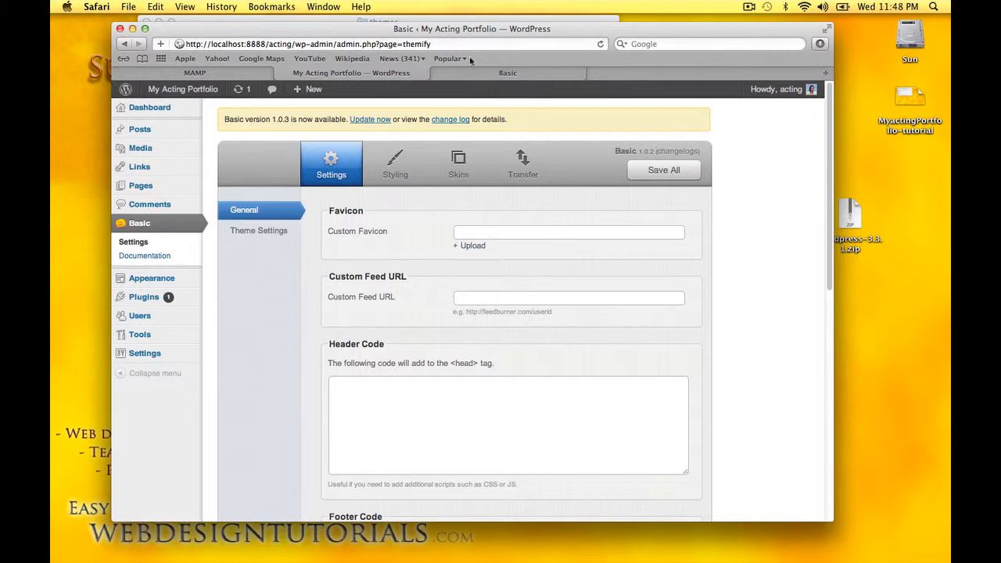
Update Basic to 1.0.3, accepting the backup warning, then return to the Themify panel
click(385, 120)
click(588, 204)
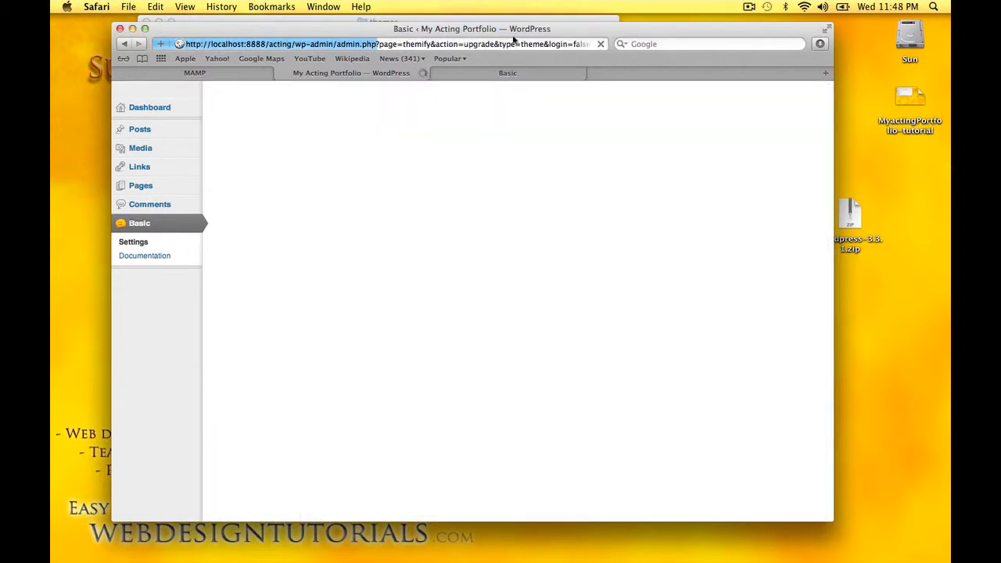
mouse_move(513, 35)
mouse_down()
mouse_move(509, 203)
mouse_move(512, 25)
mouse_up()
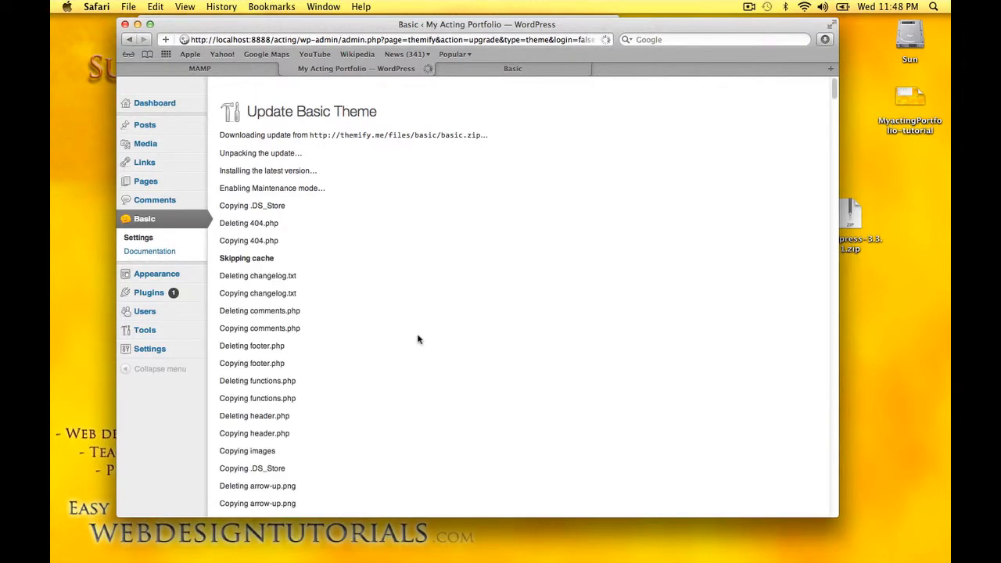
scroll(418, 340, down, 10)
scroll(417, 339, down, 20)
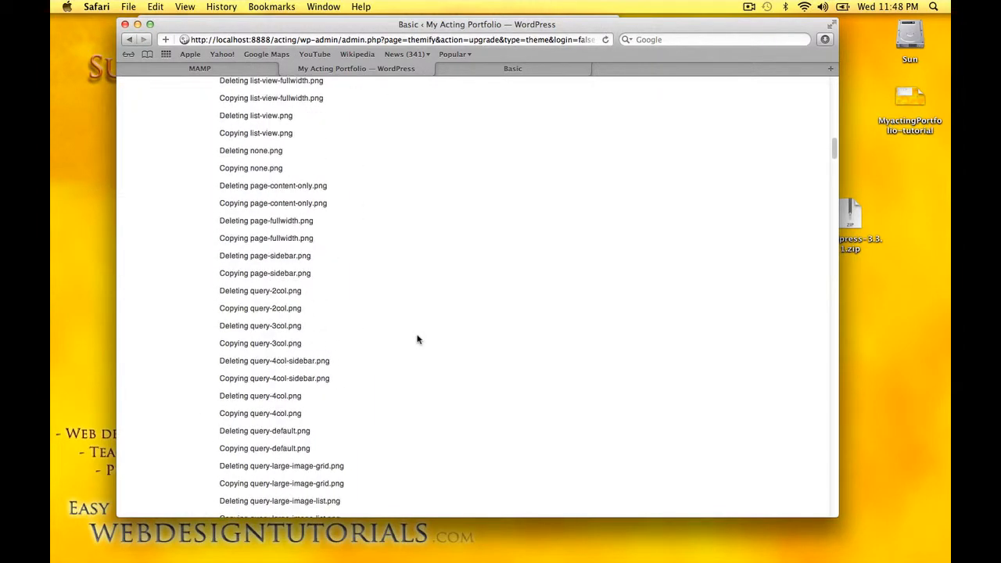
scroll(418, 340, down, 20)
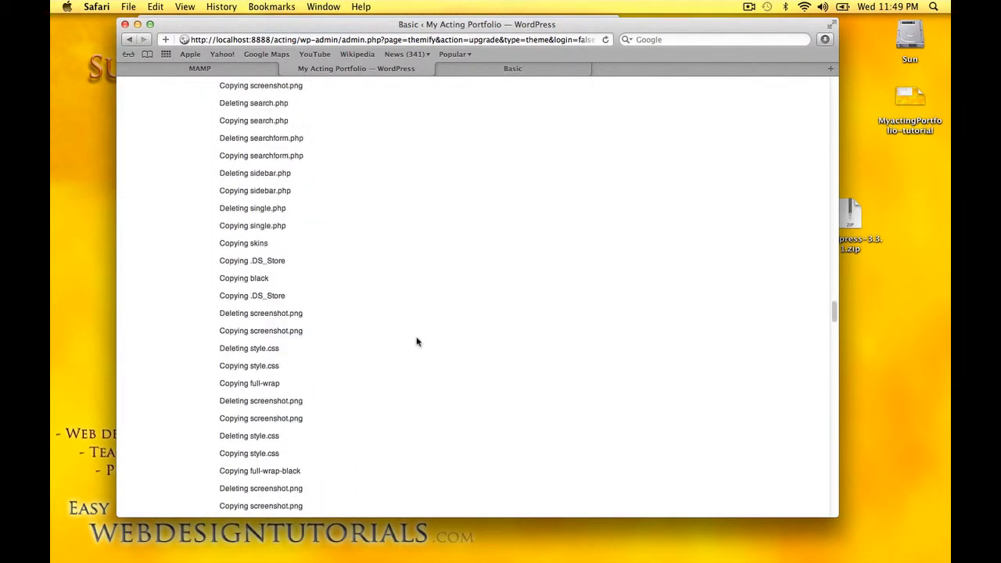
scroll(415, 344, down, 20)
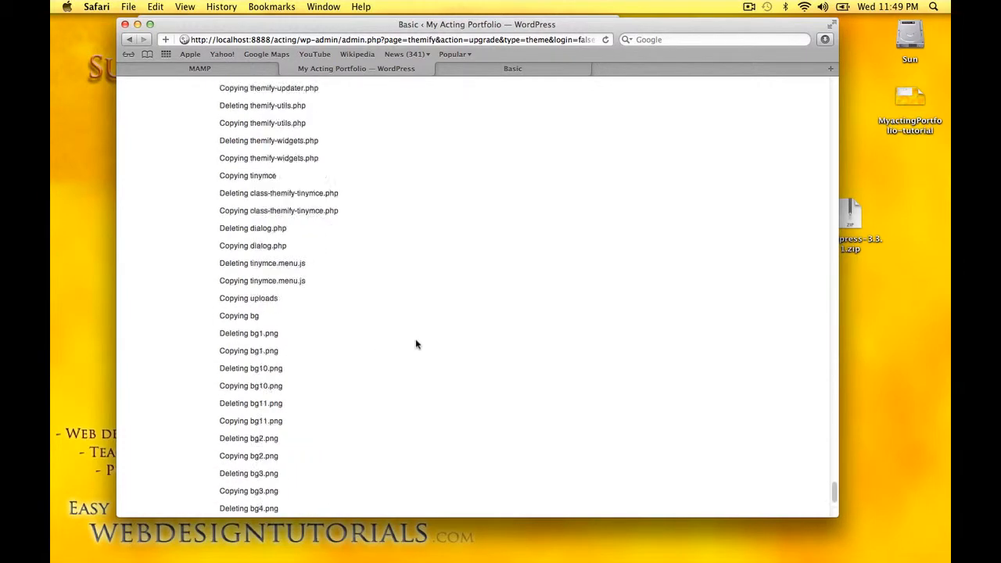
click(258, 464)
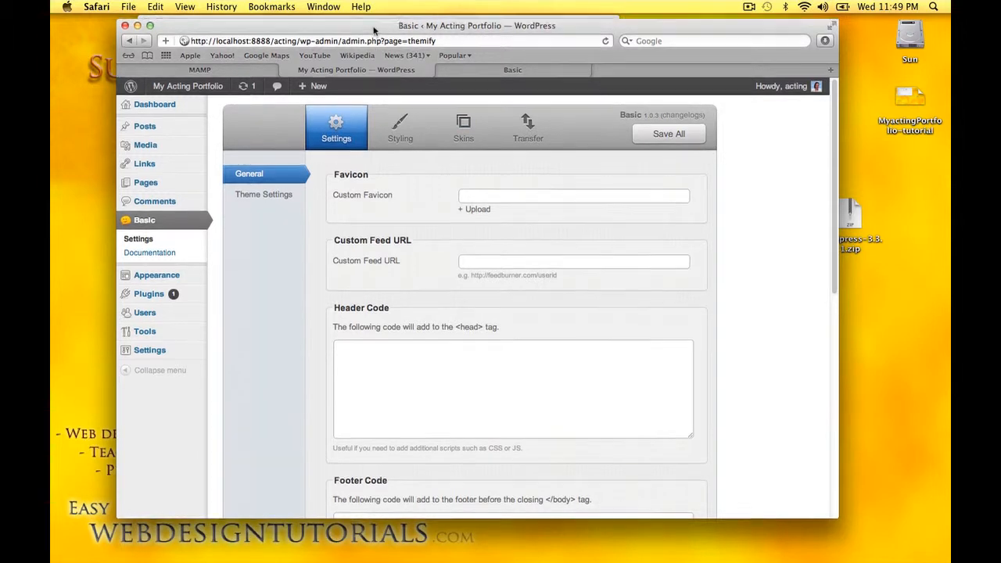
drag(373, 31, 381, 246)
Duplicate style.css in the basic theme folder and rename the copy custom_style.css
click(292, 154)
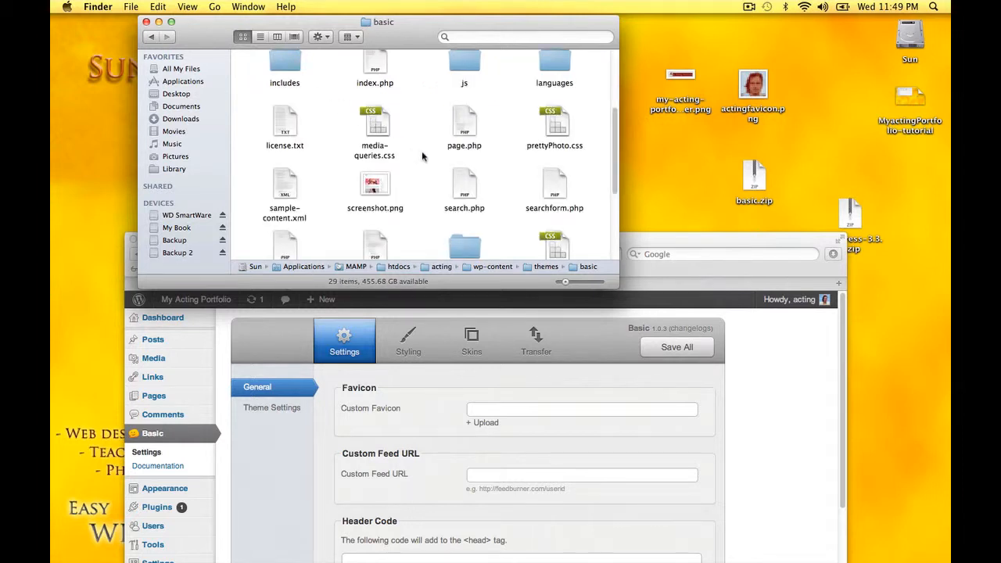
scroll(423, 157, up, 4)
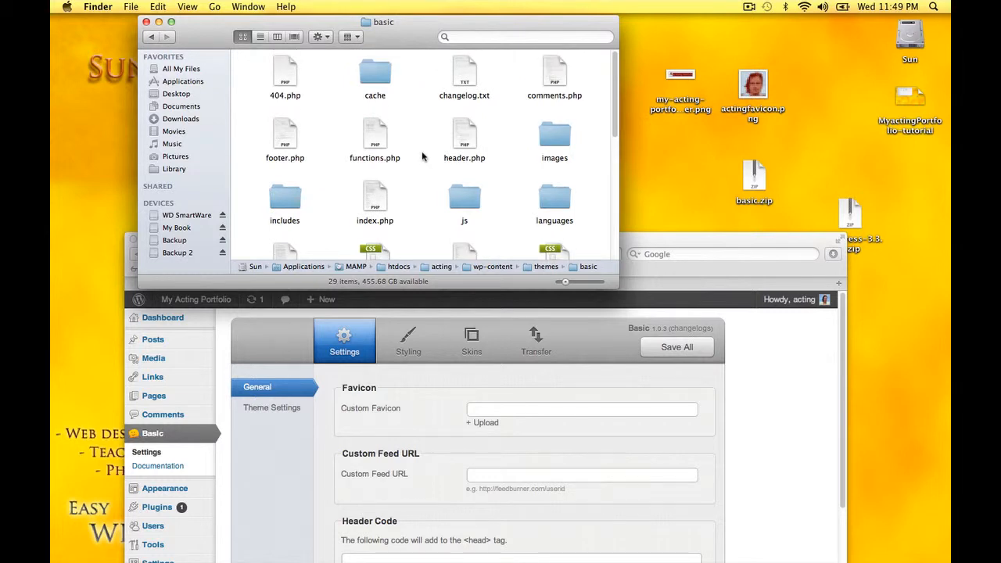
scroll(423, 156, down, 5)
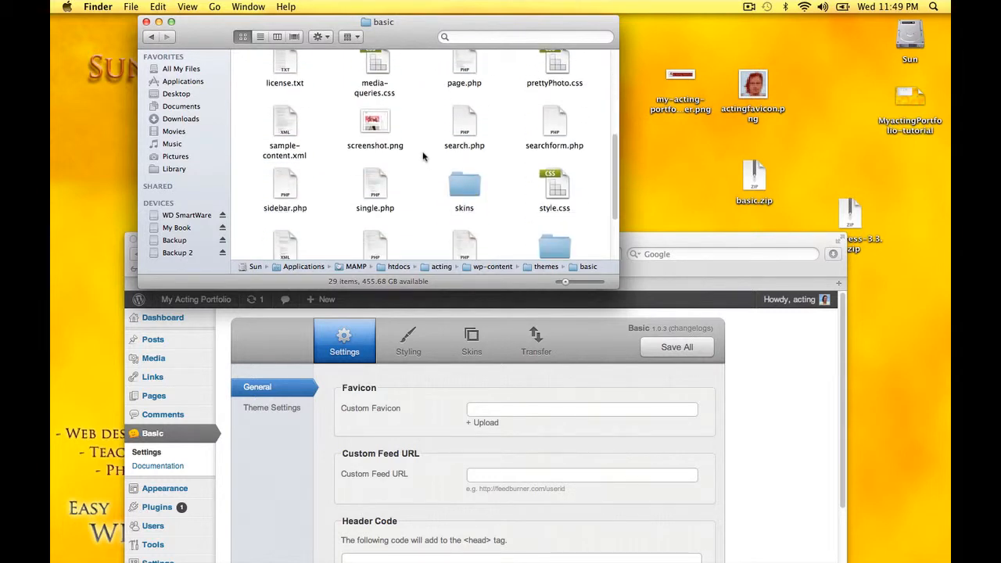
scroll(422, 157, down, 2)
click(555, 166)
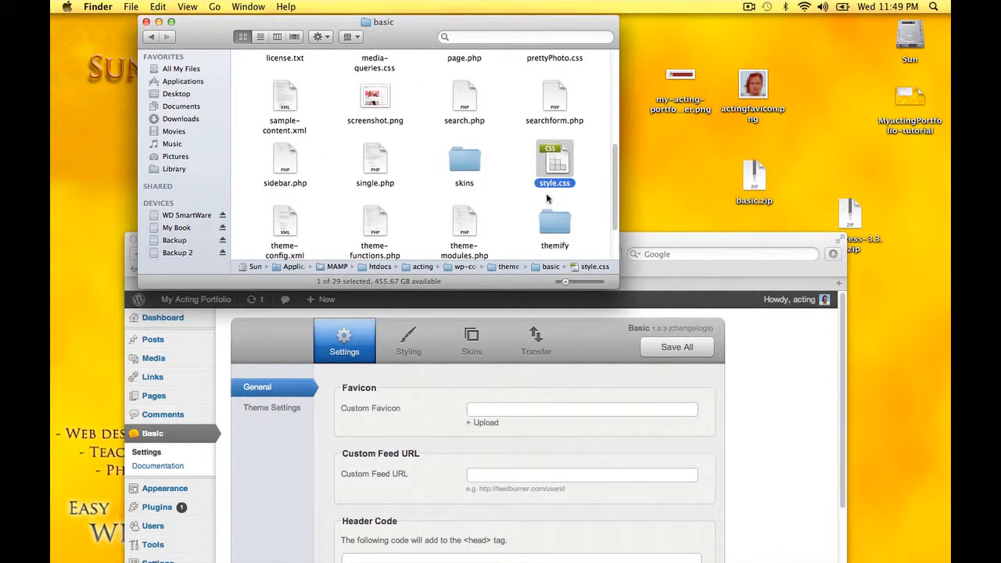
drag(558, 167, 512, 134)
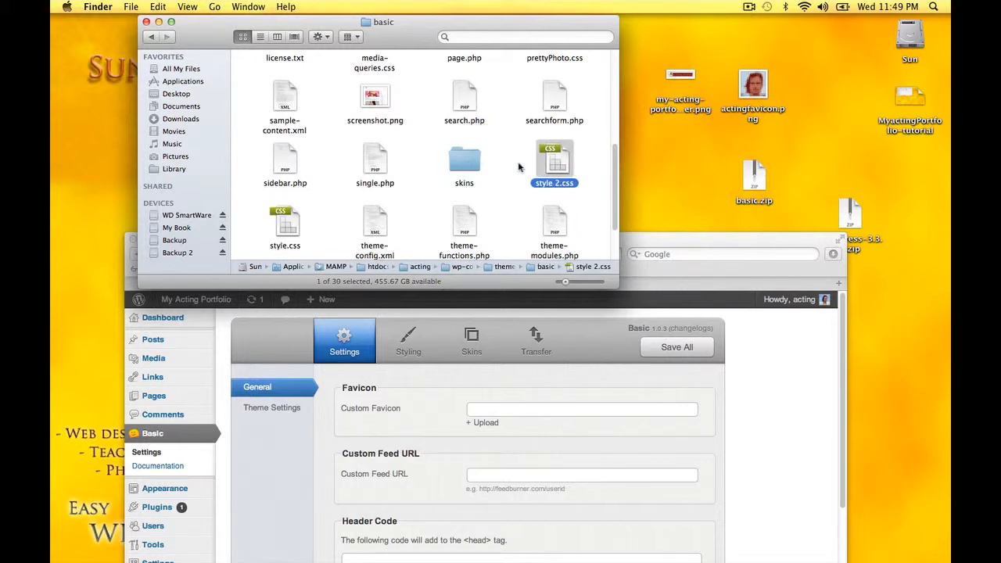
click(531, 182)
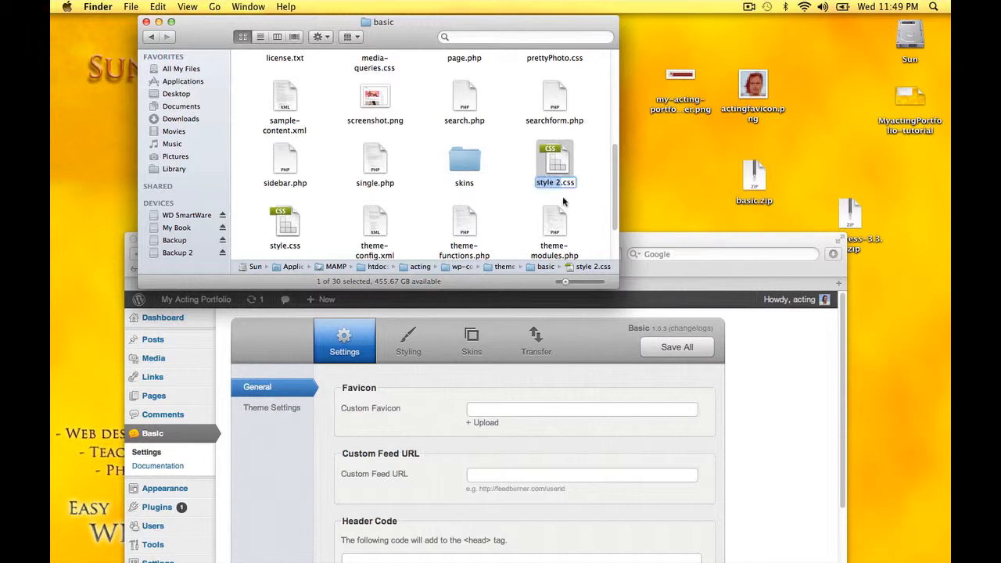
text(custom_style)
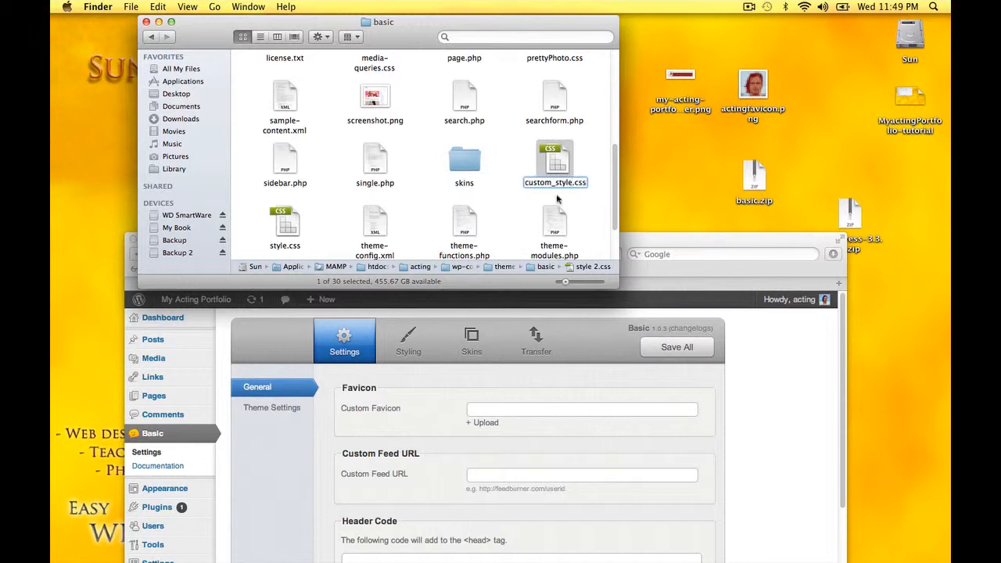
key(Return)
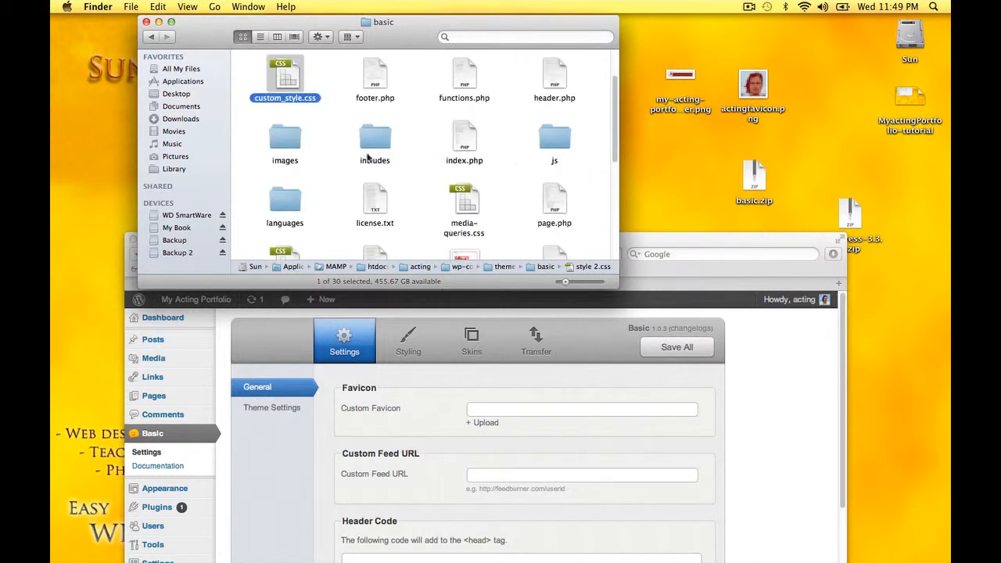
Drop custom_style.css onto Smultron in the Dock to open it for editing
scroll(367, 158, down, 2)
scroll(376, 178, up, 3)
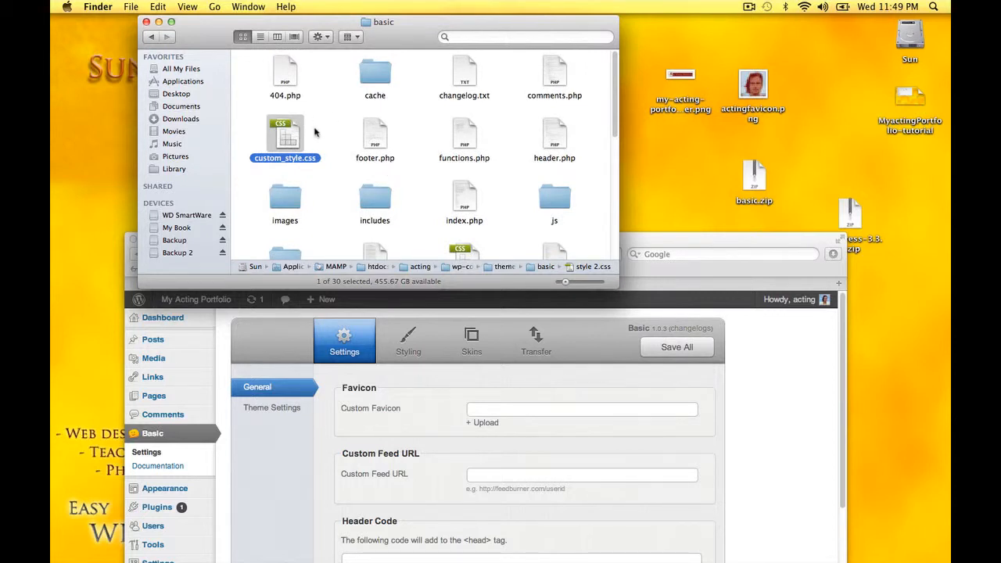
click(323, 130)
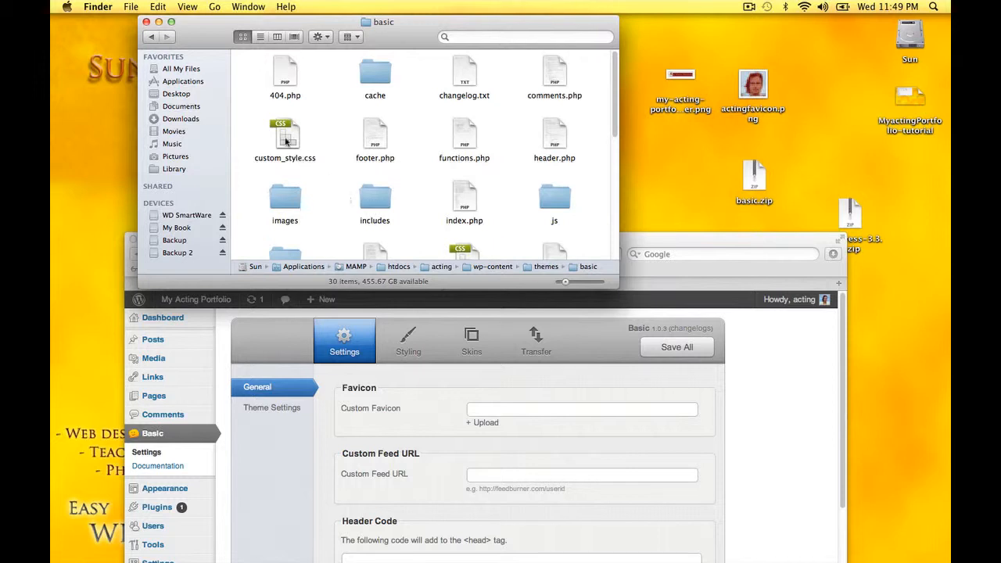
drag(285, 141, 491, 539)
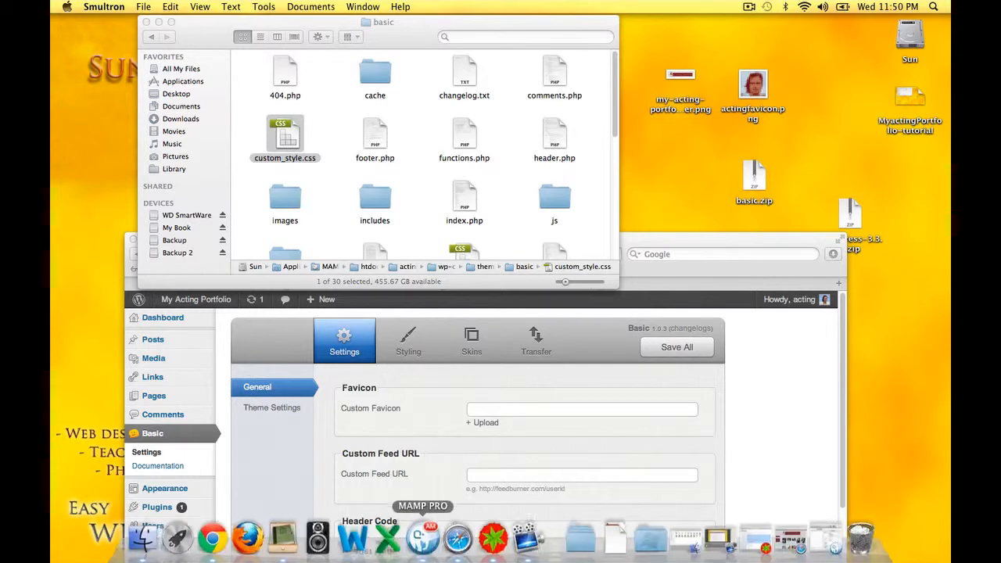
Show custom_style.css in Smultron and move the editor window out of the way
click(499, 536)
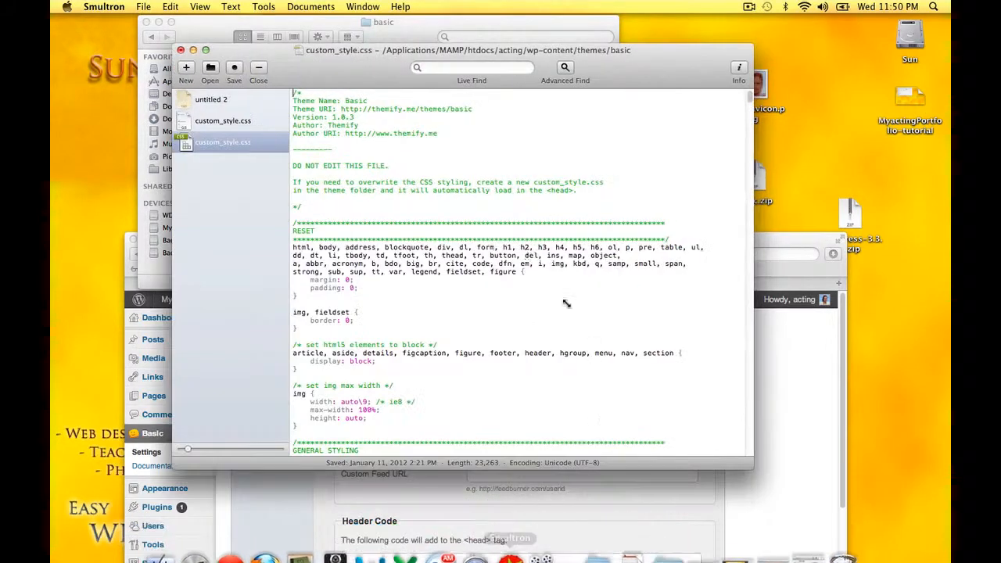
drag(596, 75, 653, 84)
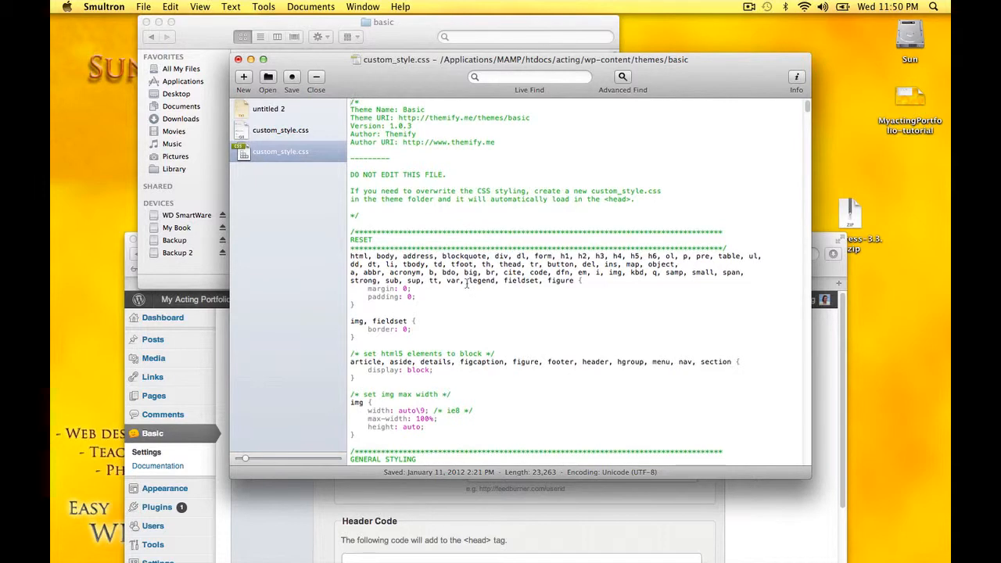
scroll(466, 283, down, 1)
drag(396, 86, 593, 243)
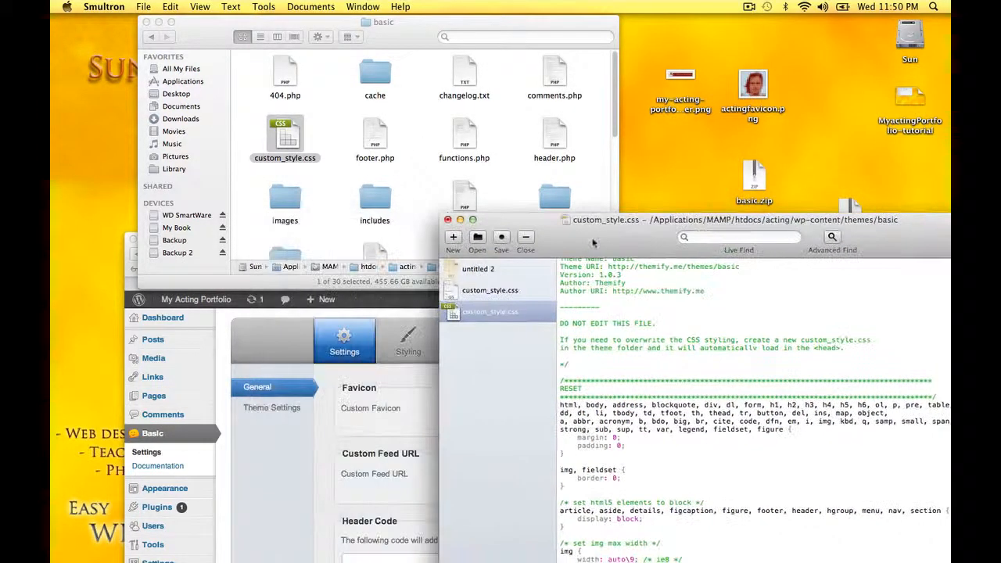
Bring Safari's Basic theme Settings panel back to the front and top of the screen
click(278, 344)
drag(423, 241, 407, 71)
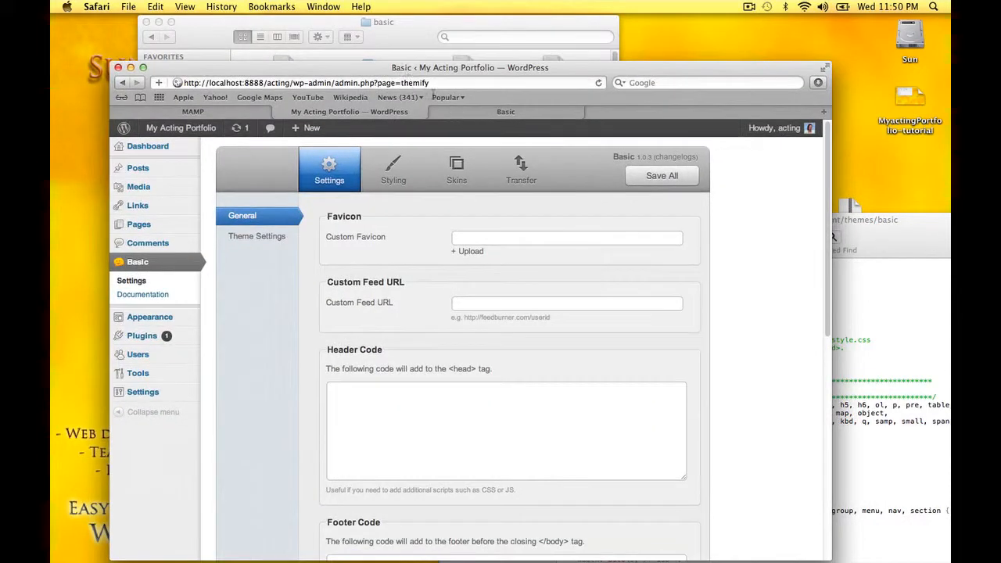
click(751, 7)
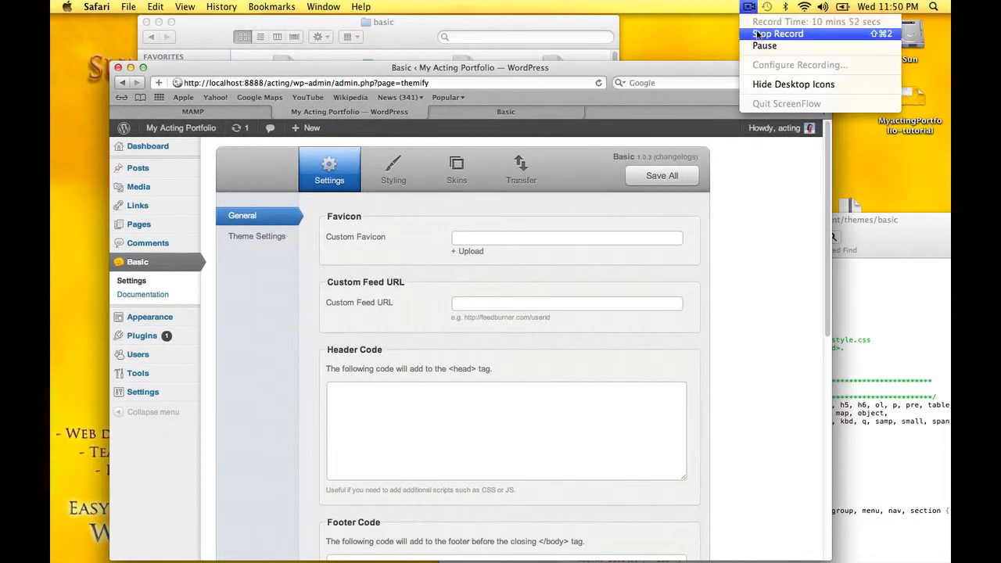